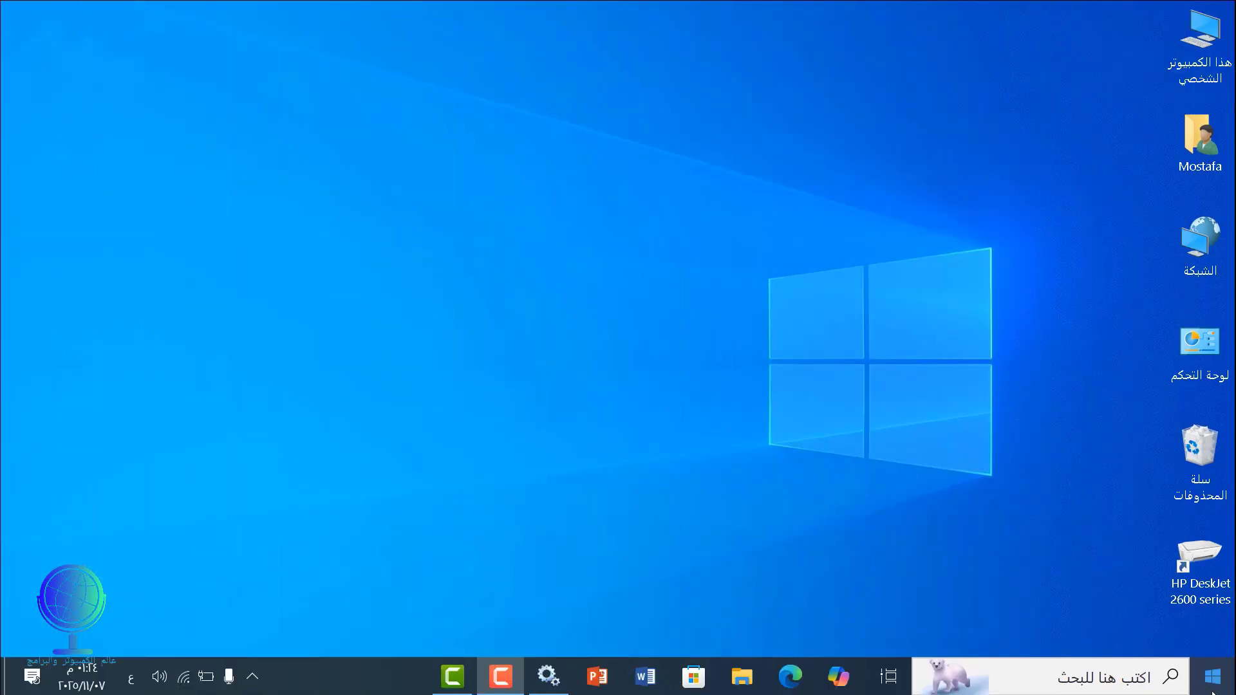
Step: Open the Windows Settings and go to the Update & Security (التحديث والأمان) section
click(1211, 692)
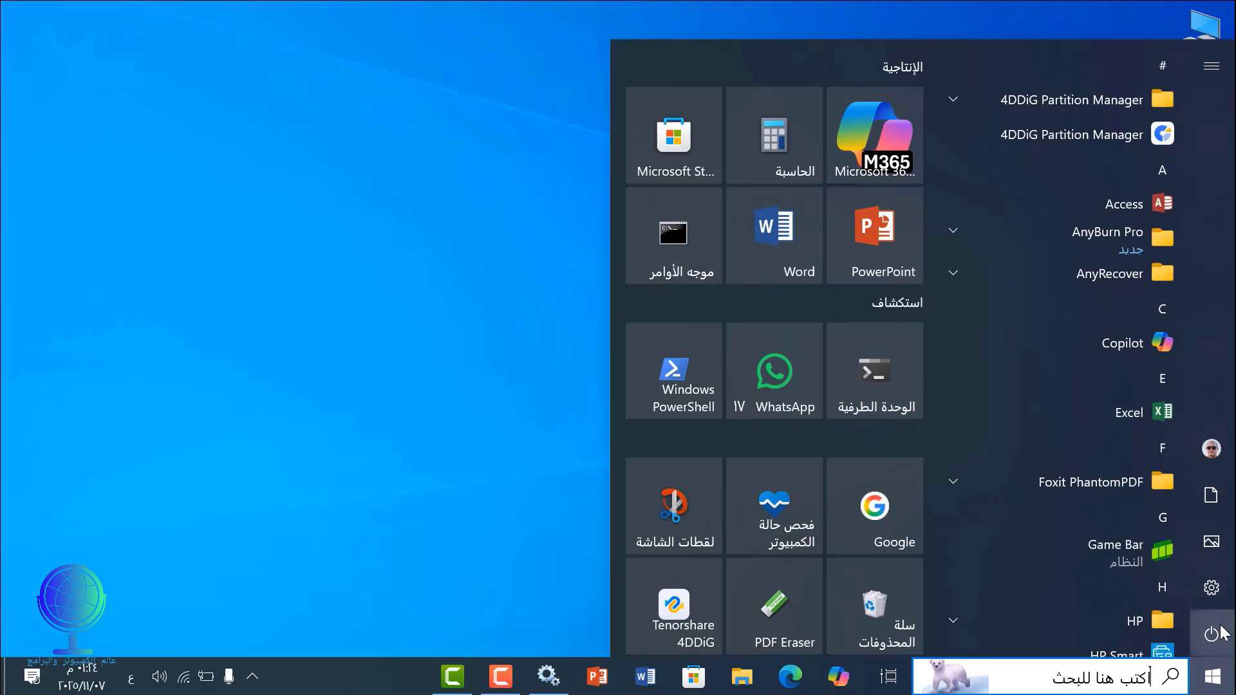
click(1211, 587)
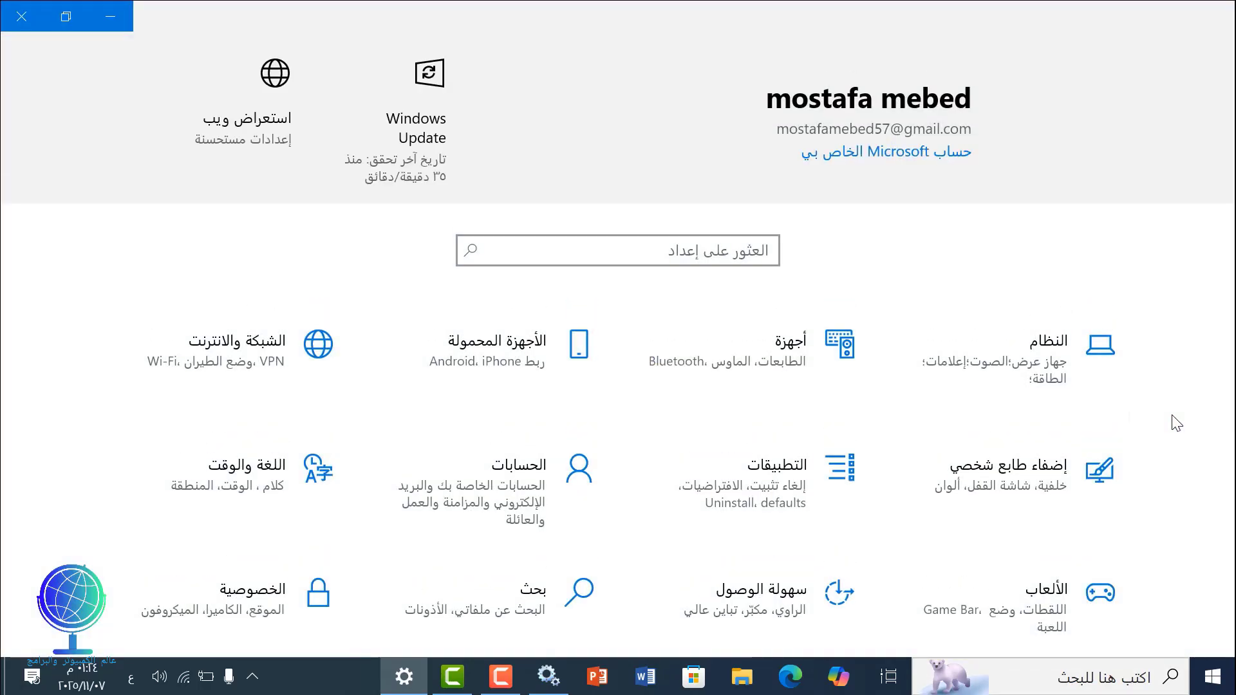
scroll(1009, 431, down, 2)
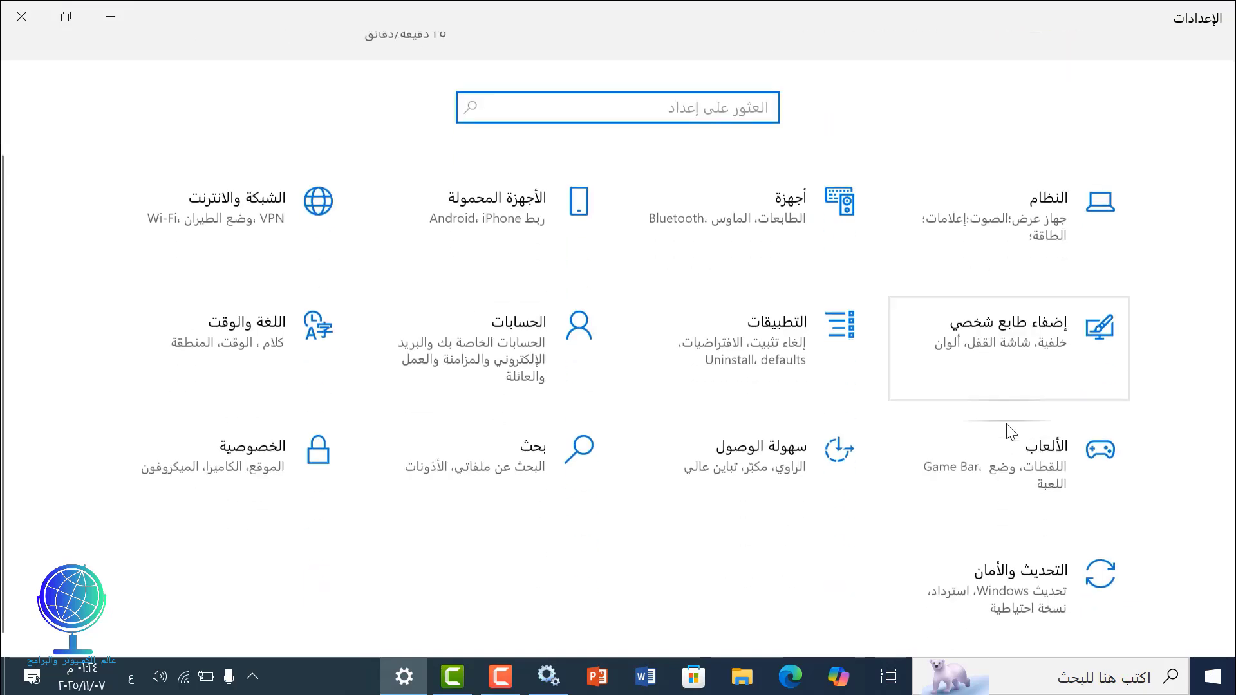
click(1062, 580)
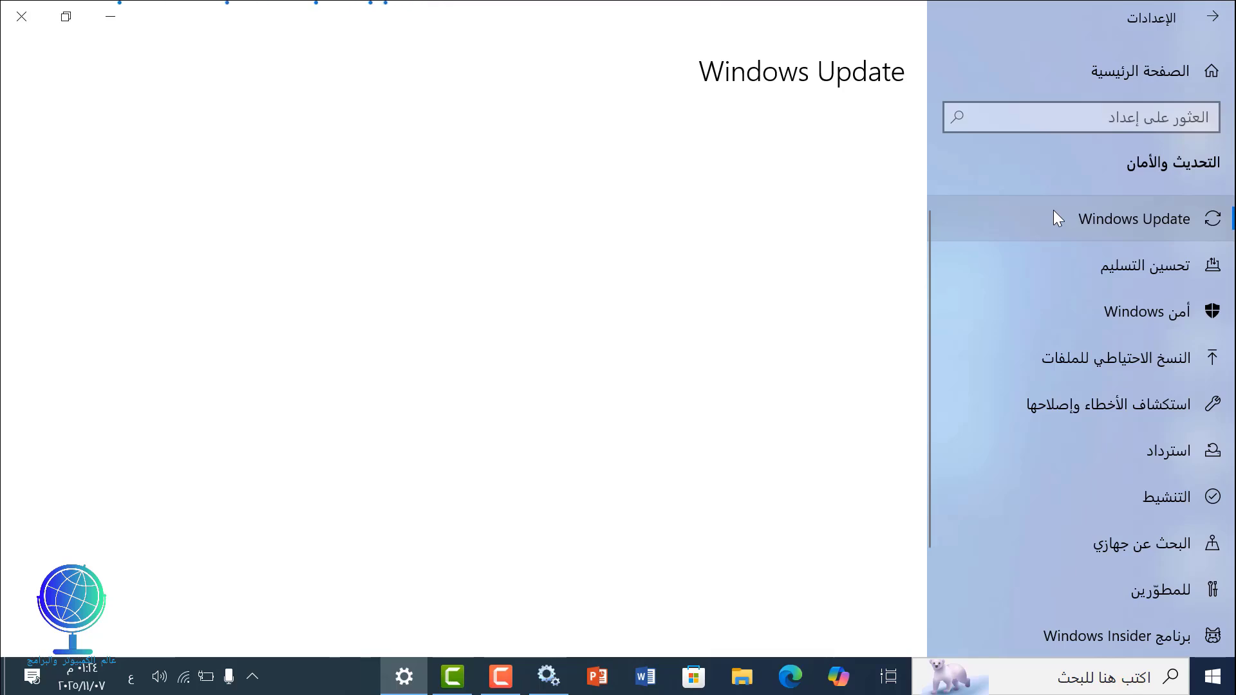
Step: From Windows Update's advanced options, open Delivery Optimization (تحسين التسليم) and turn off allowing downloads from other devices
scroll(863, 296, down, 2)
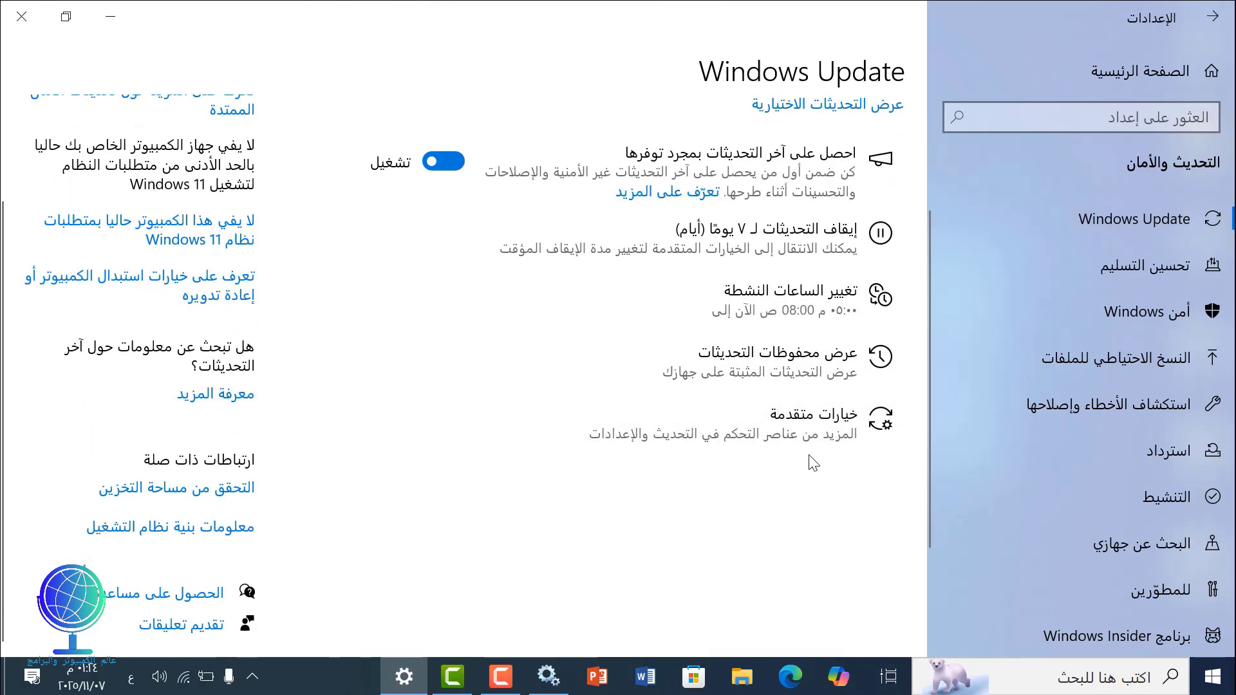
click(818, 433)
scroll(823, 439, down, 3)
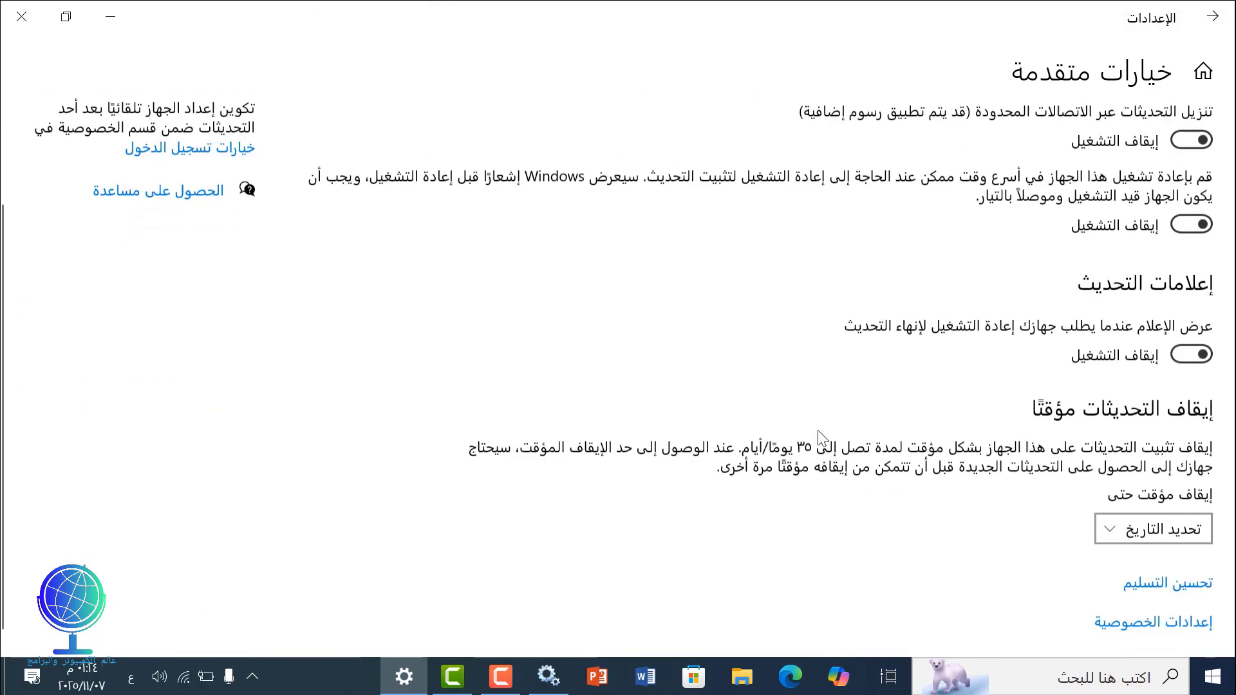
click(1145, 569)
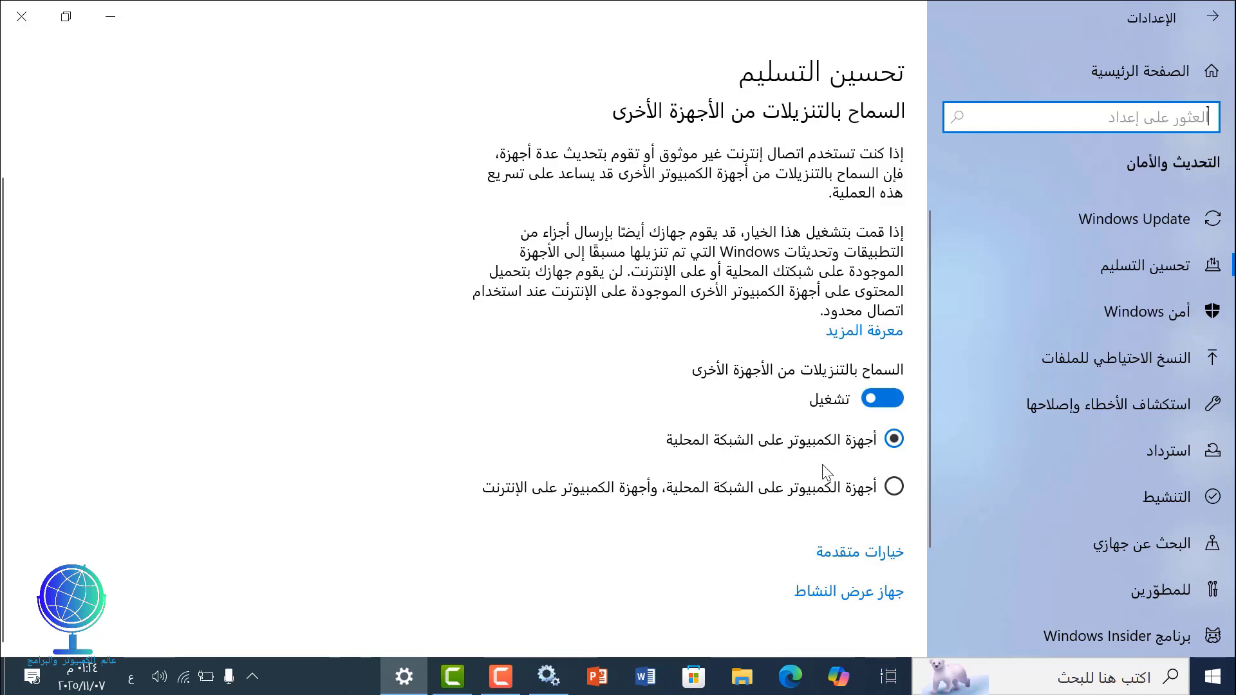
click(893, 399)
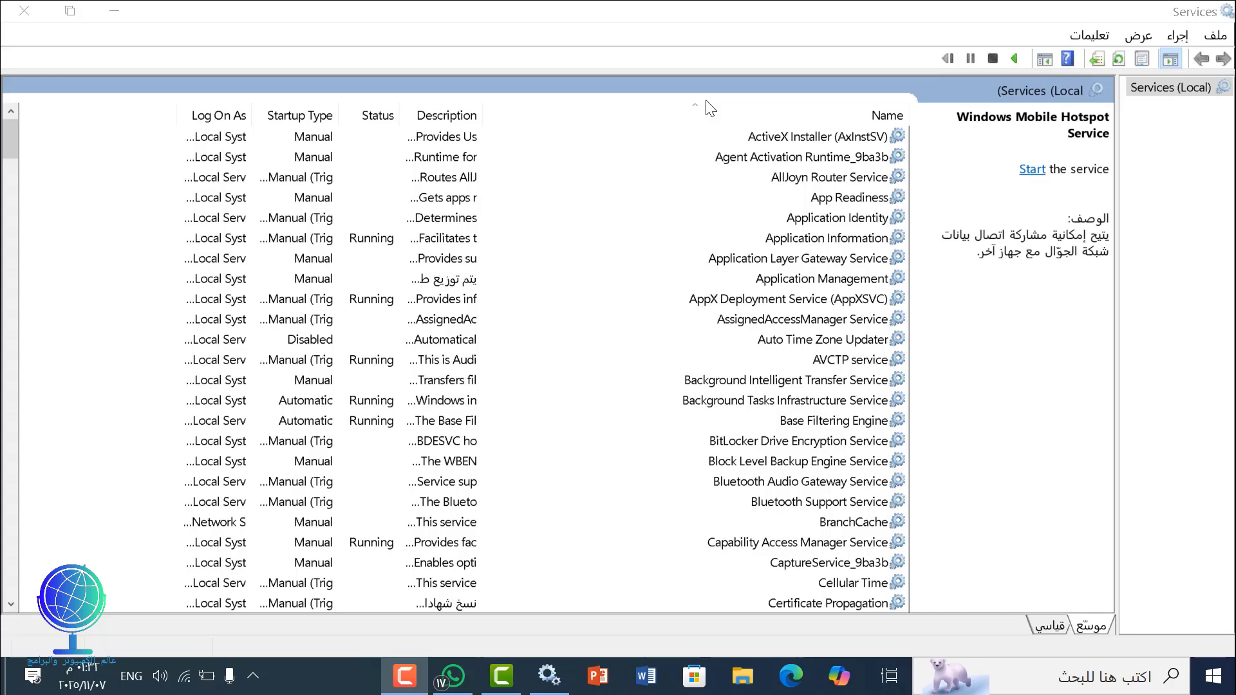
Step: In the Services console, set the startup type of Windows Mobile Hotspot Service to Disabled and apply the change
click(812, 137)
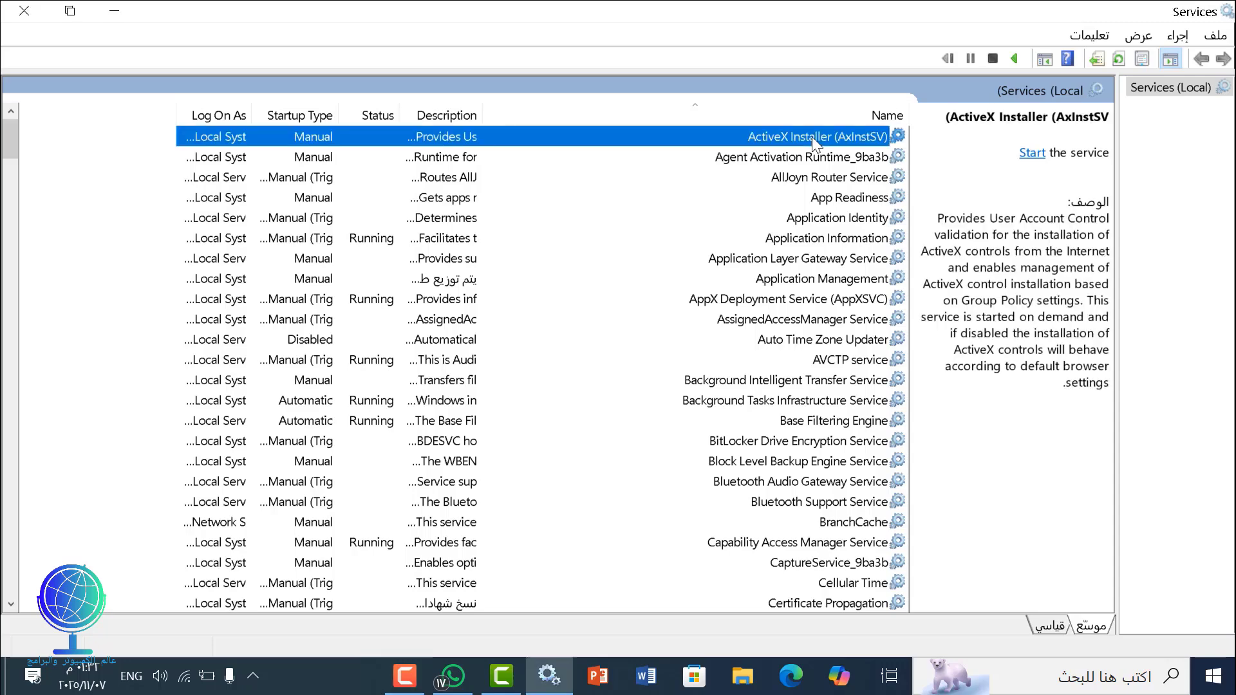
key(w)
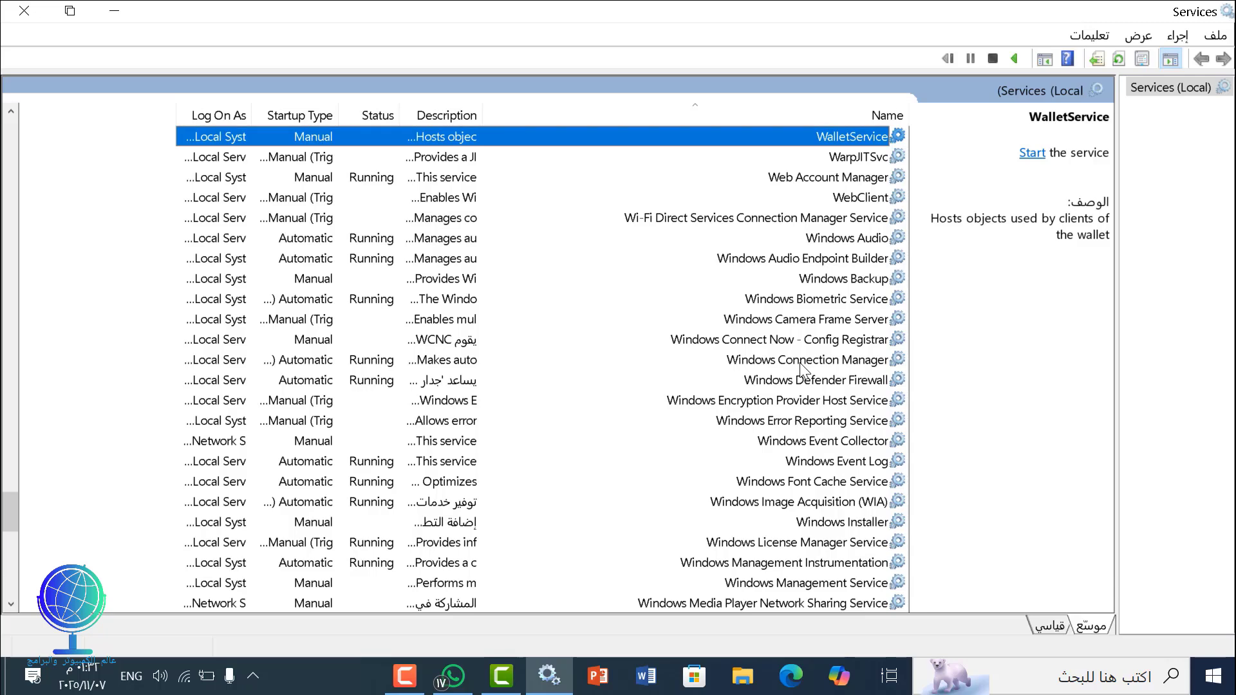
scroll(801, 370, down, 1)
scroll(801, 370, down, 1)
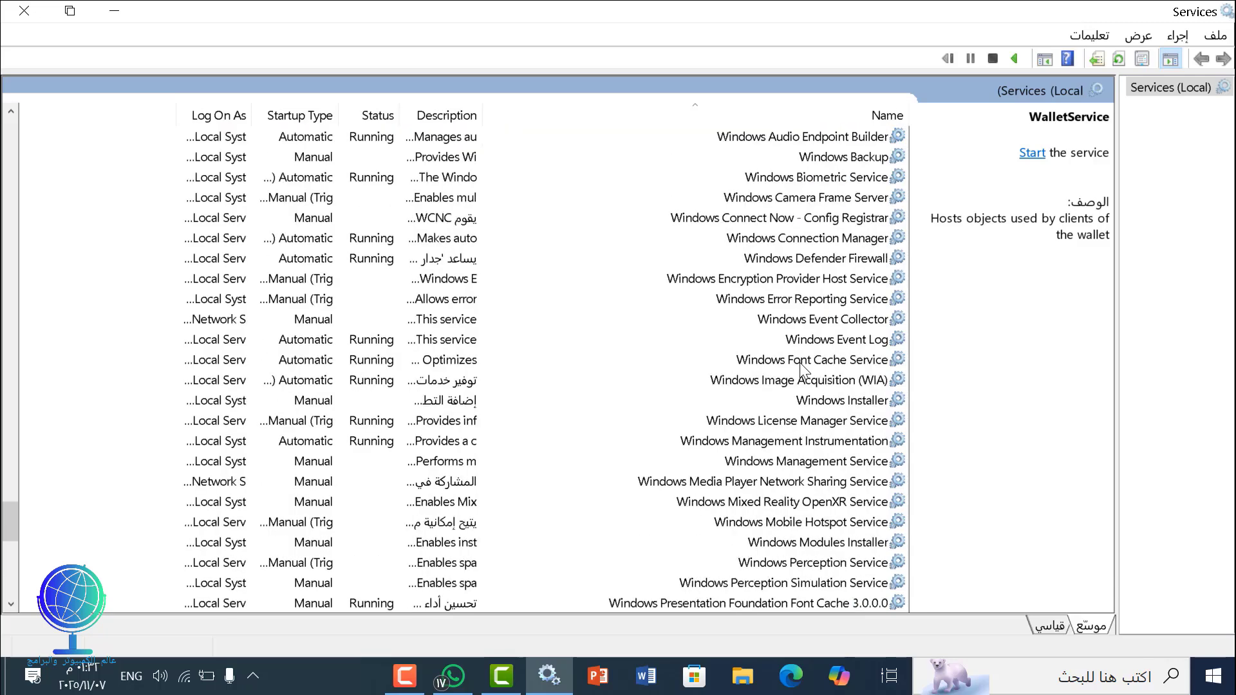
scroll(802, 370, down, 1)
scroll(801, 370, down, 1)
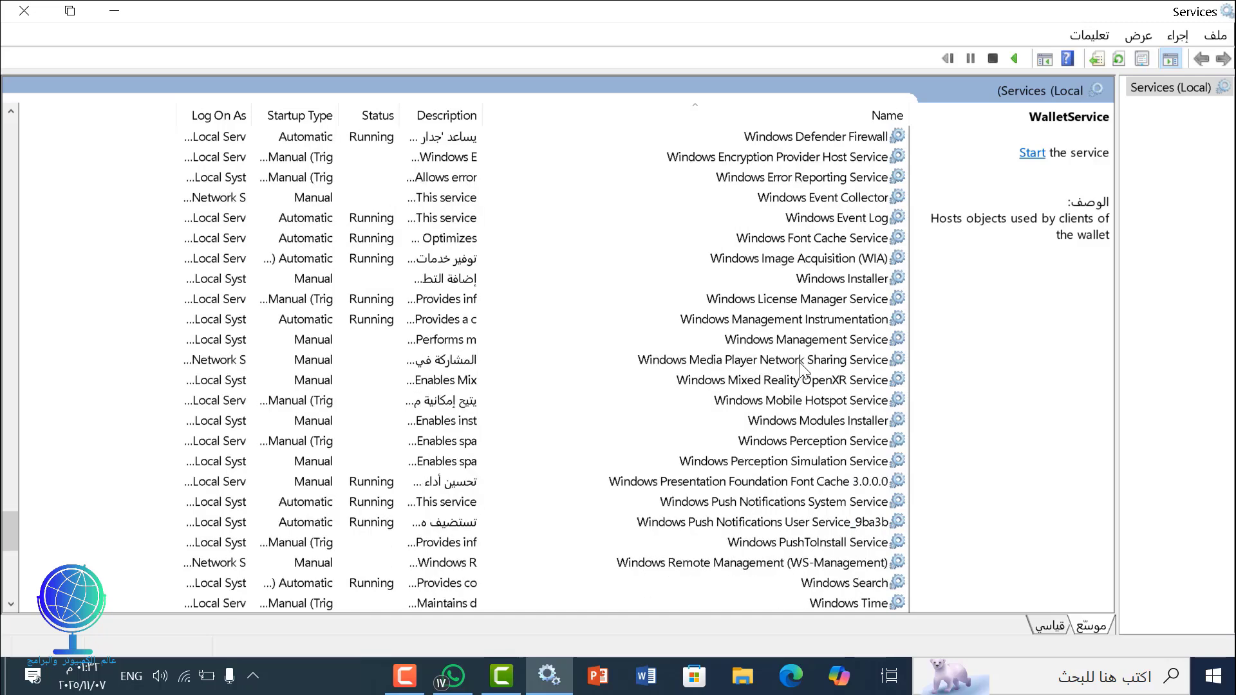
click(802, 399)
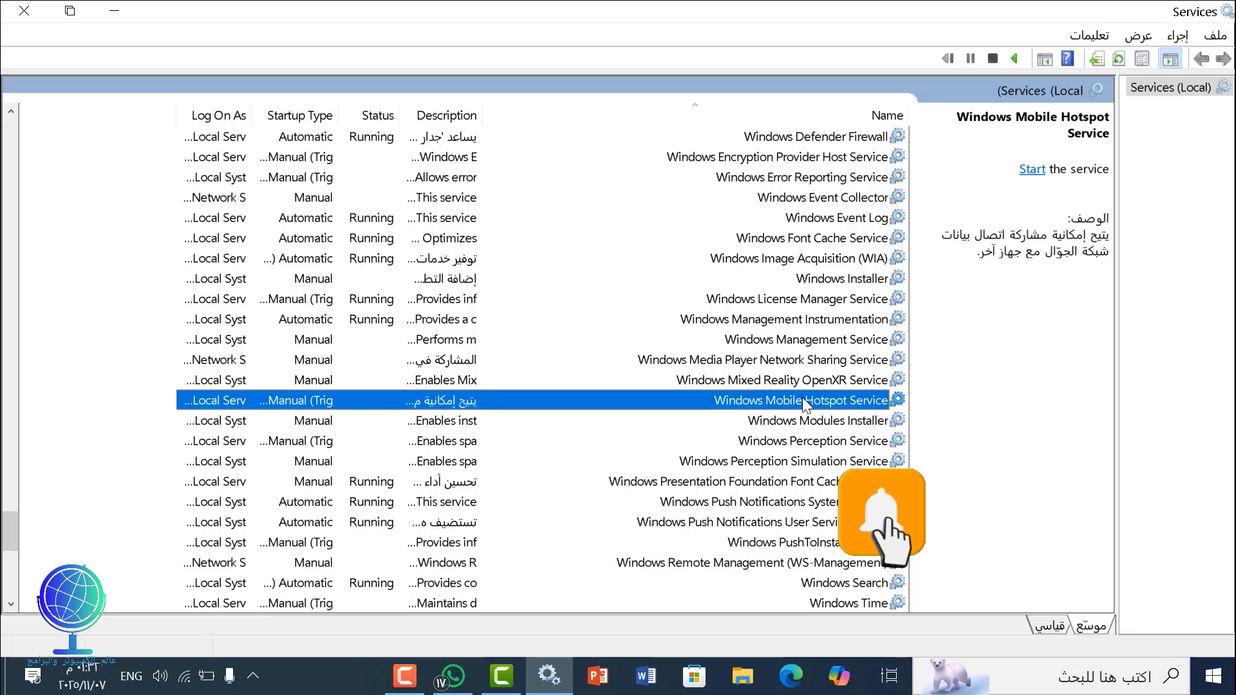
double_click(802, 399)
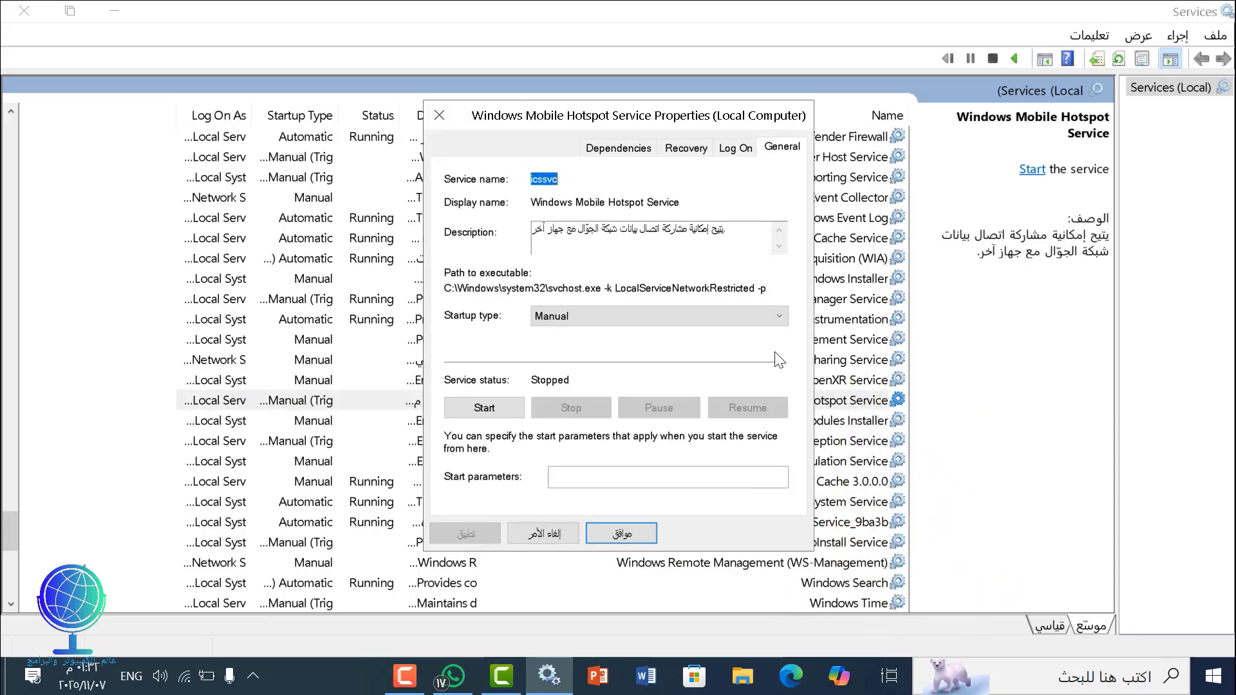
click(767, 318)
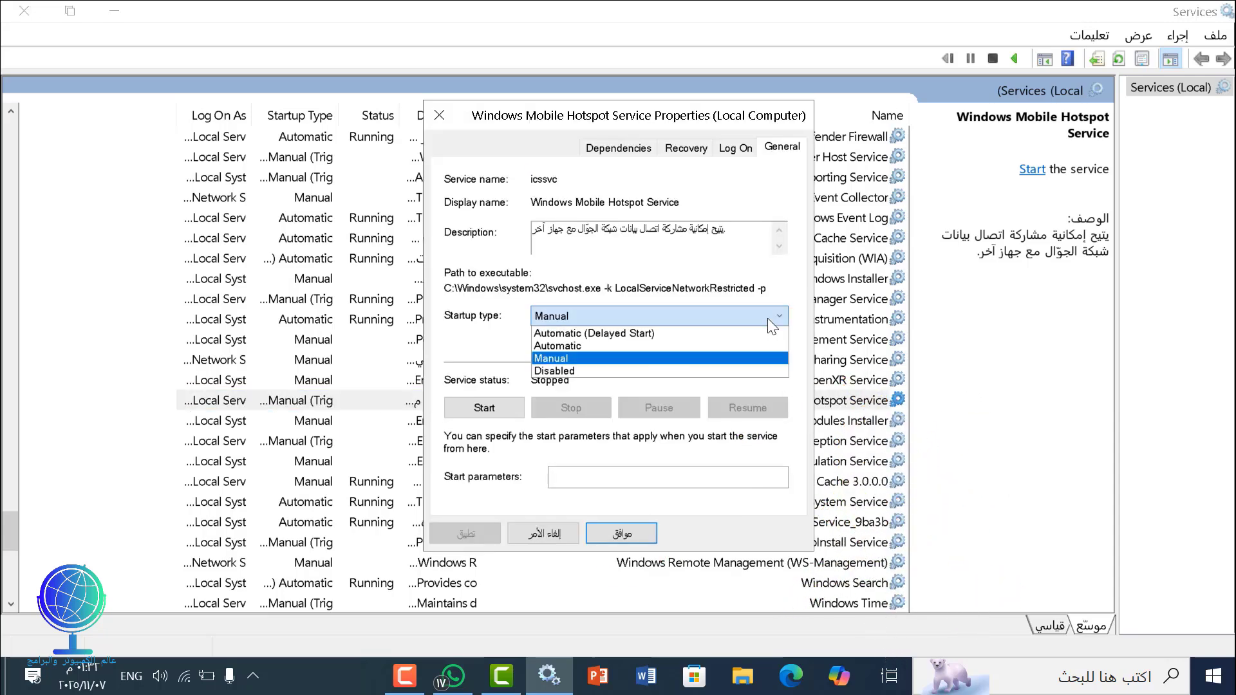
click(644, 370)
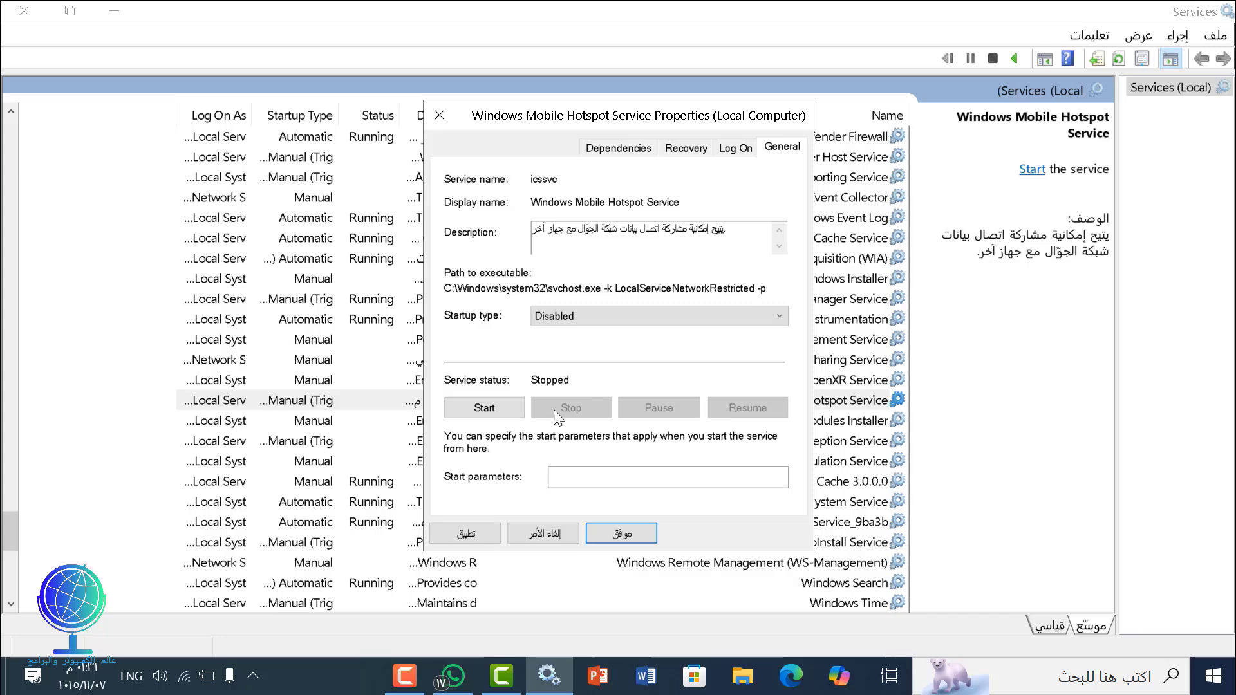
click(469, 538)
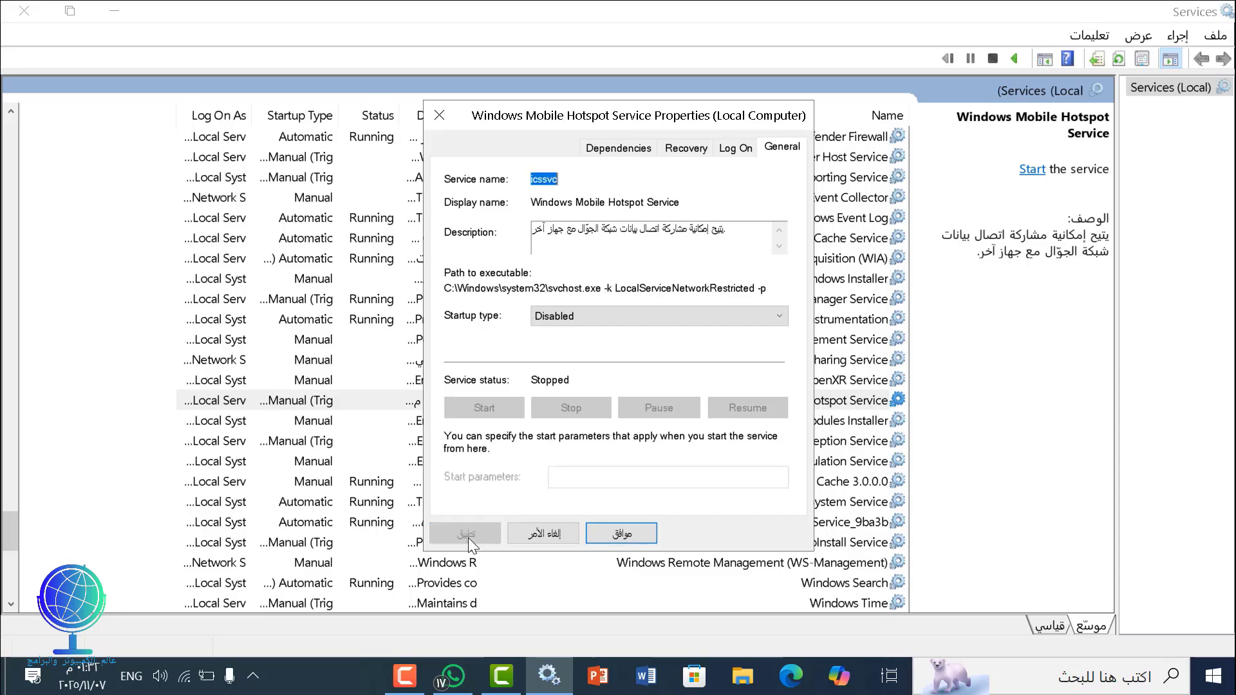
click(612, 534)
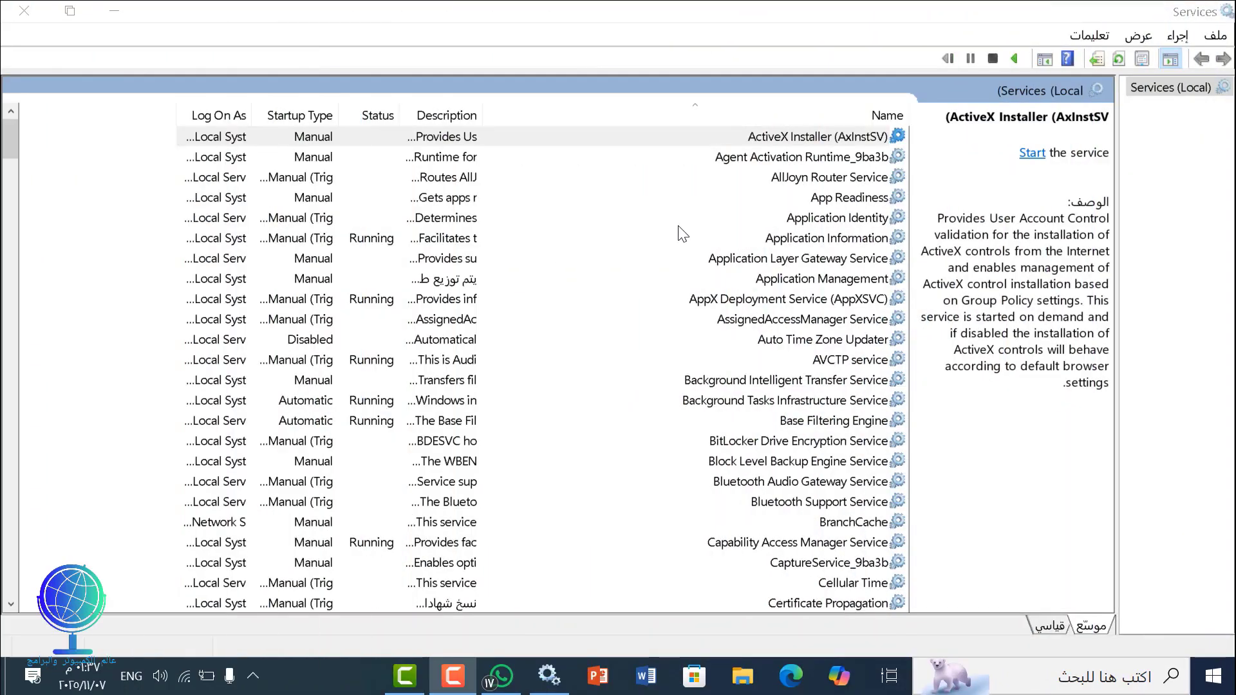
Step: Set the Connected User Experiences and Telemetry service's startup type to Disabled, stop the service and apply the change
click(802, 136)
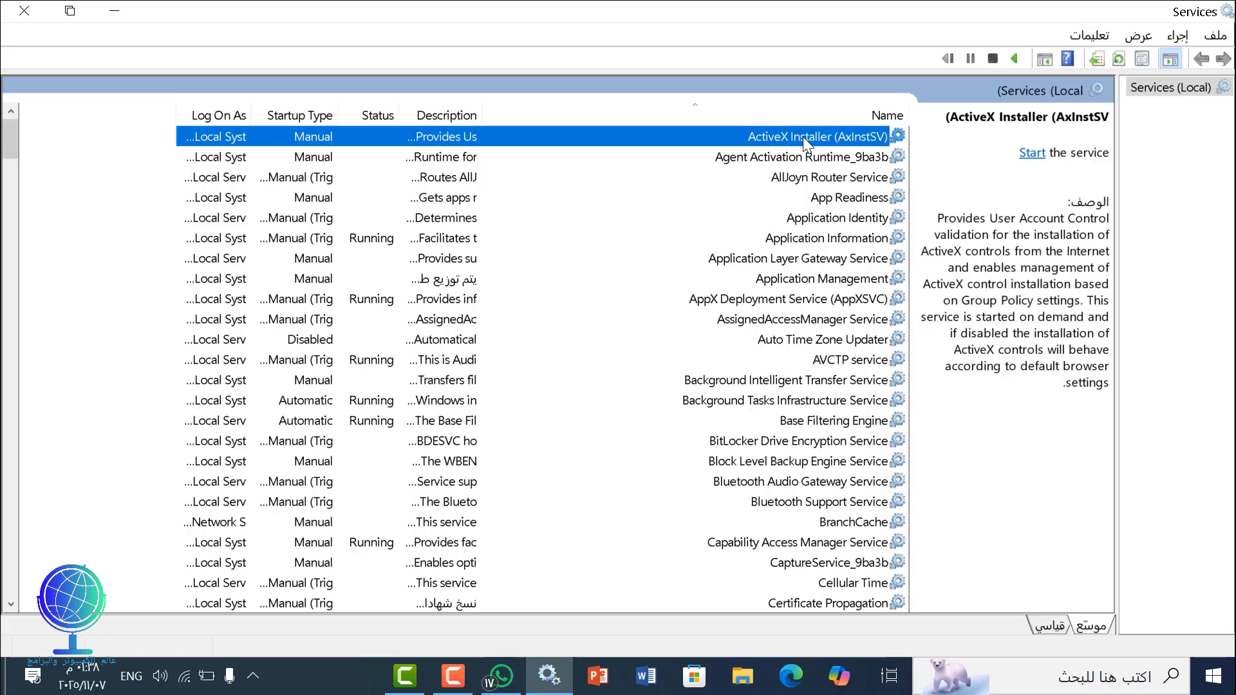
key(c)
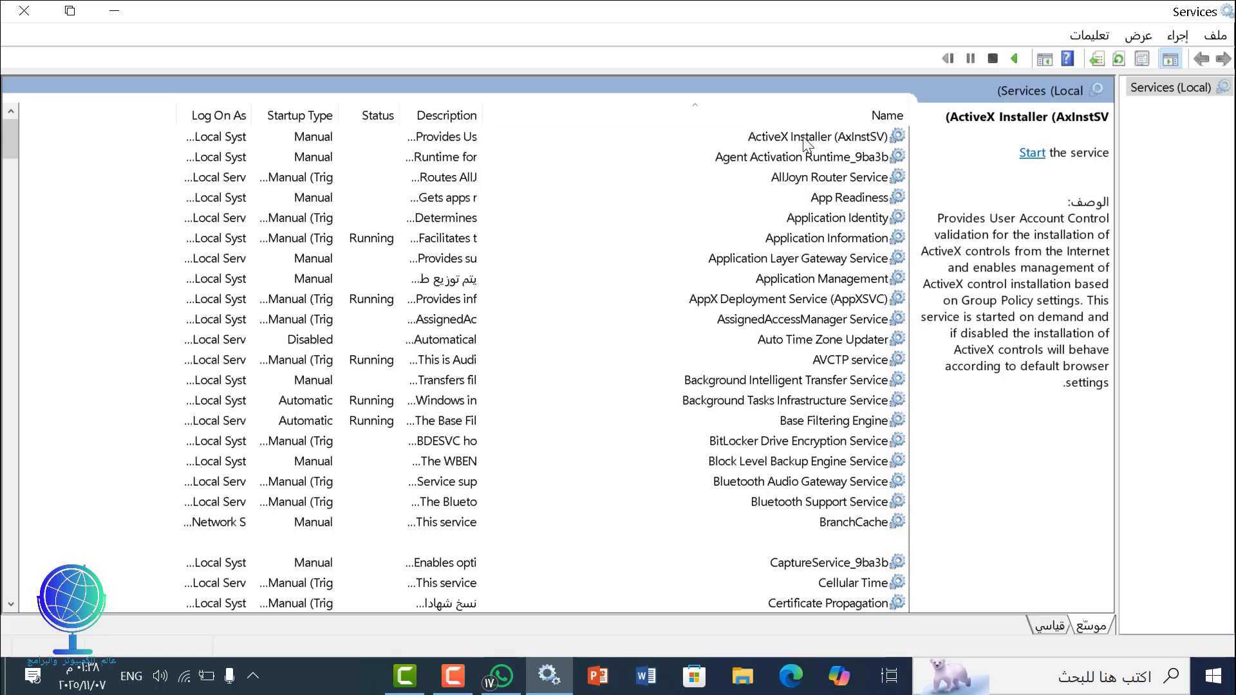
scroll(765, 343, down, 2)
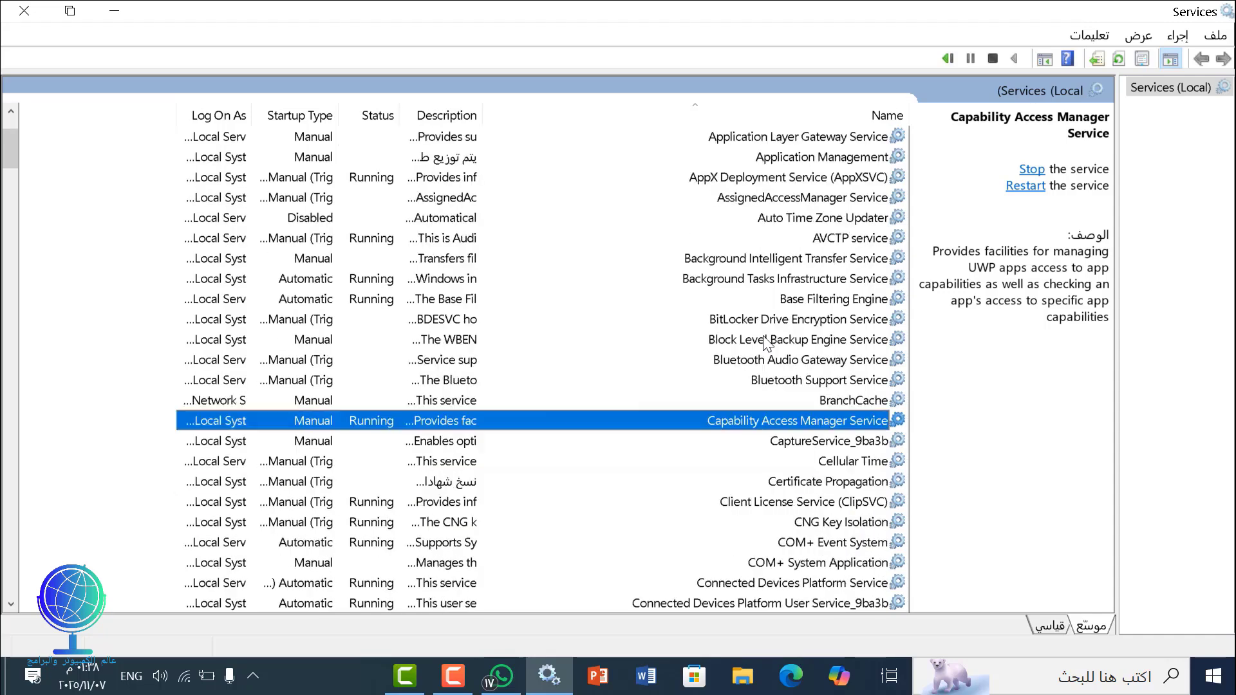
scroll(765, 343, down, 2)
scroll(766, 343, down, 2)
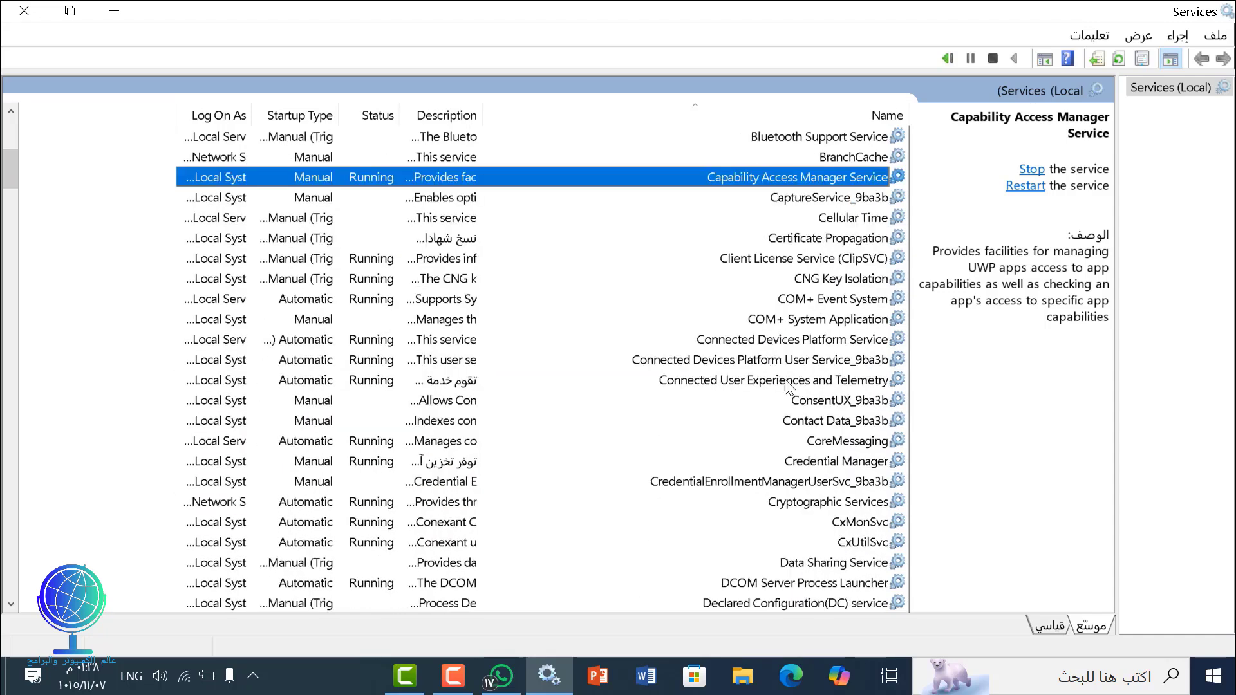
click(814, 379)
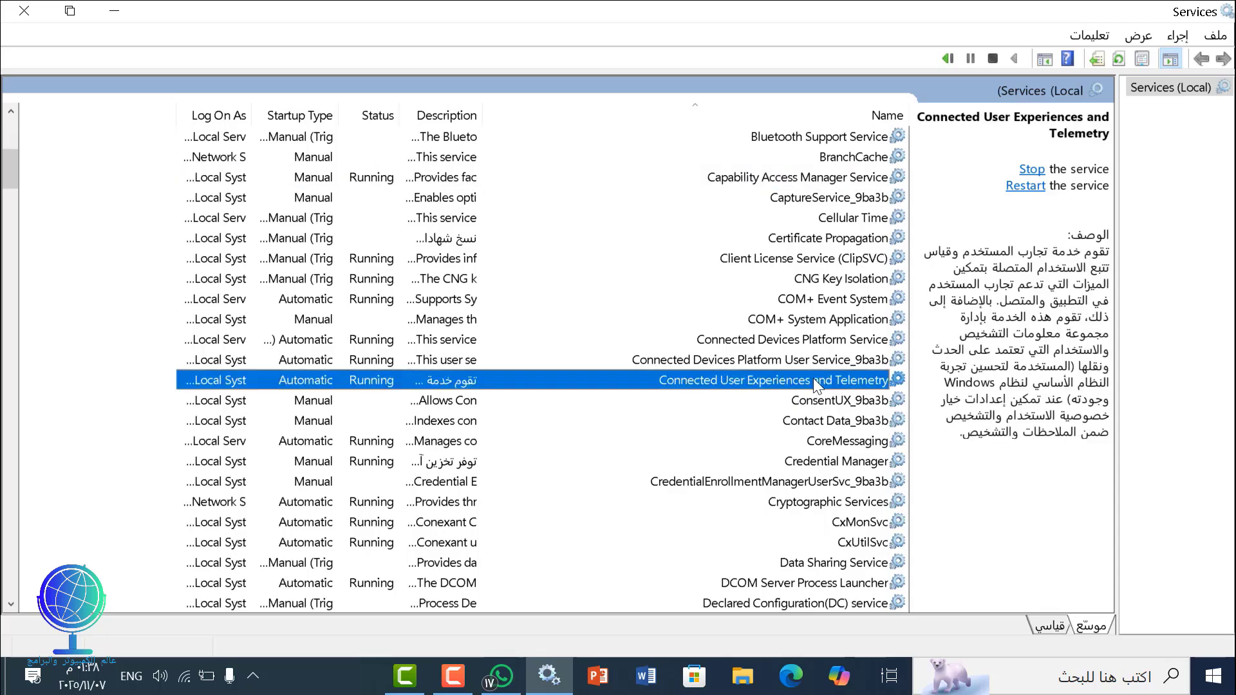
double_click(813, 378)
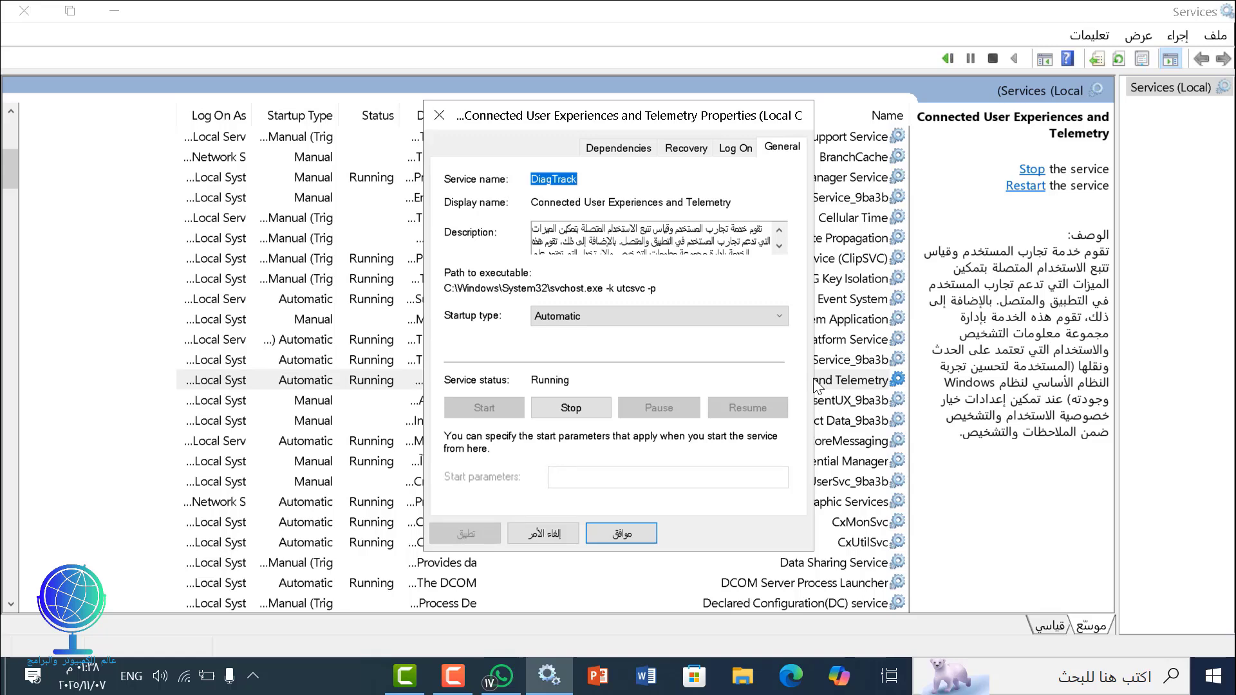
click(780, 316)
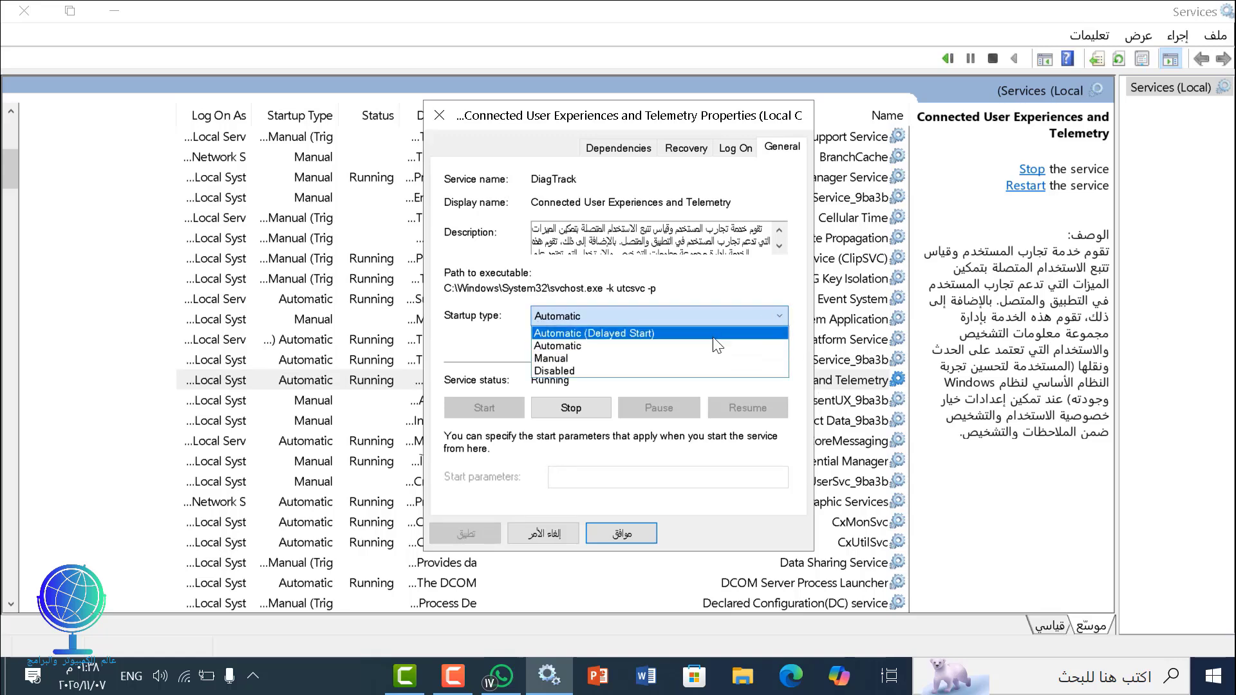
click(671, 368)
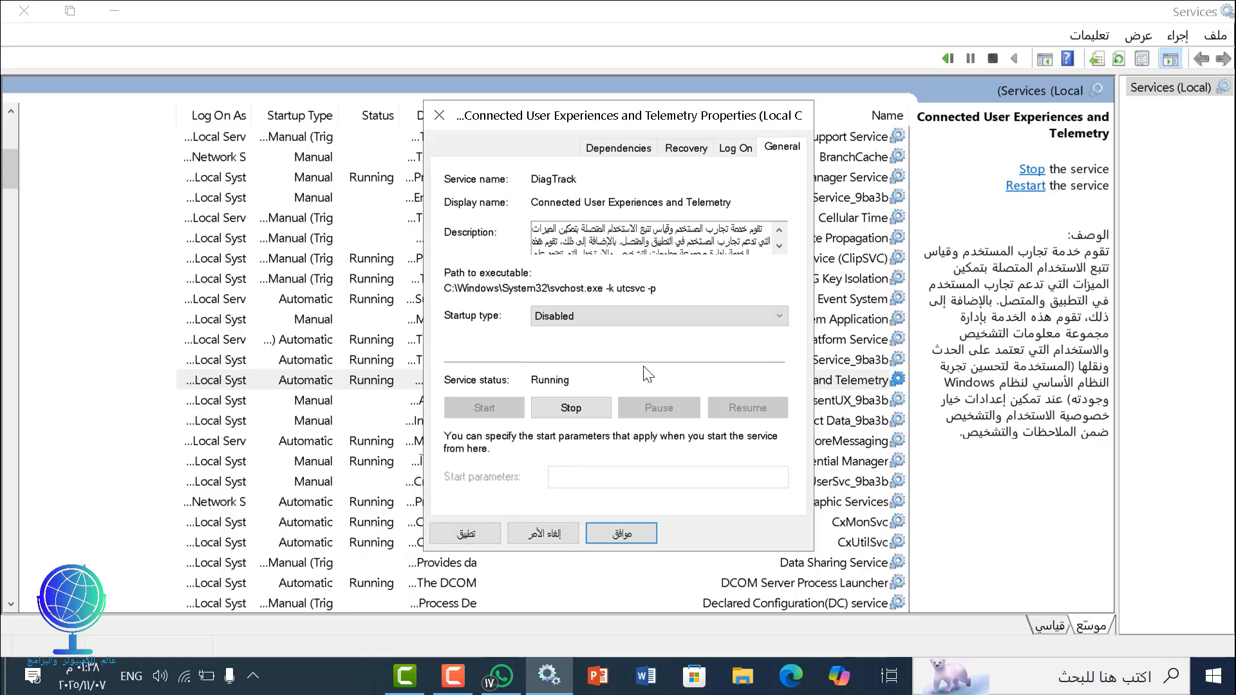
click(571, 409)
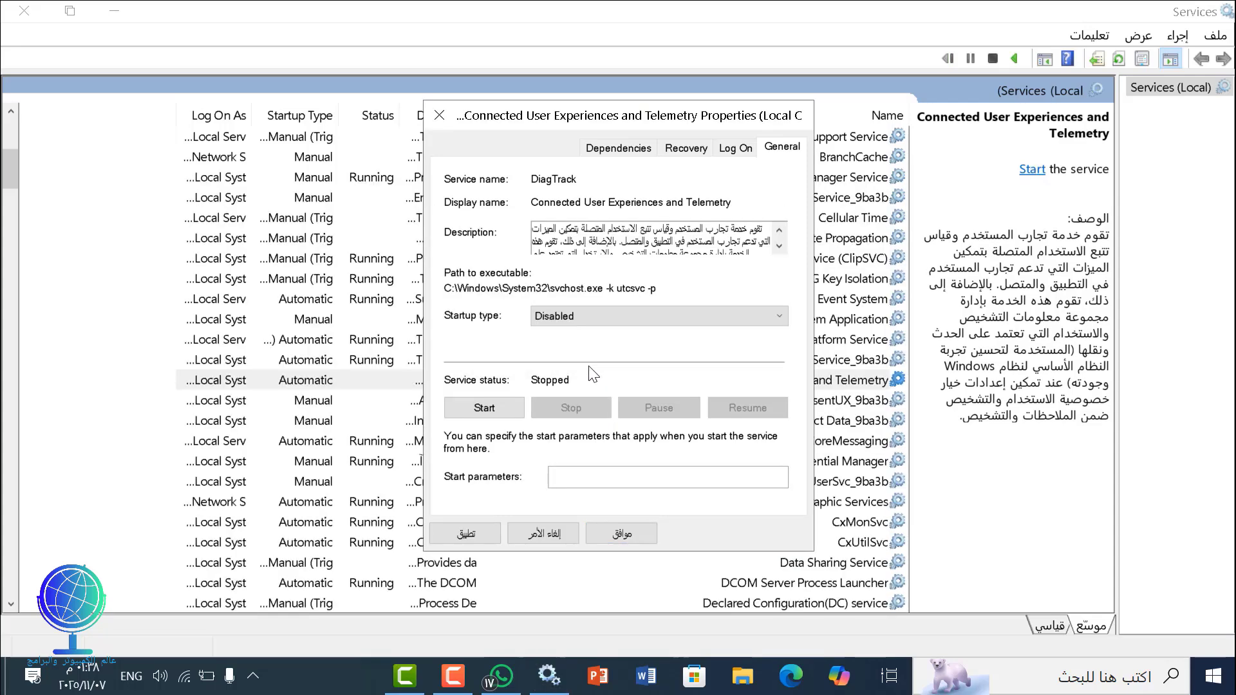
click(480, 533)
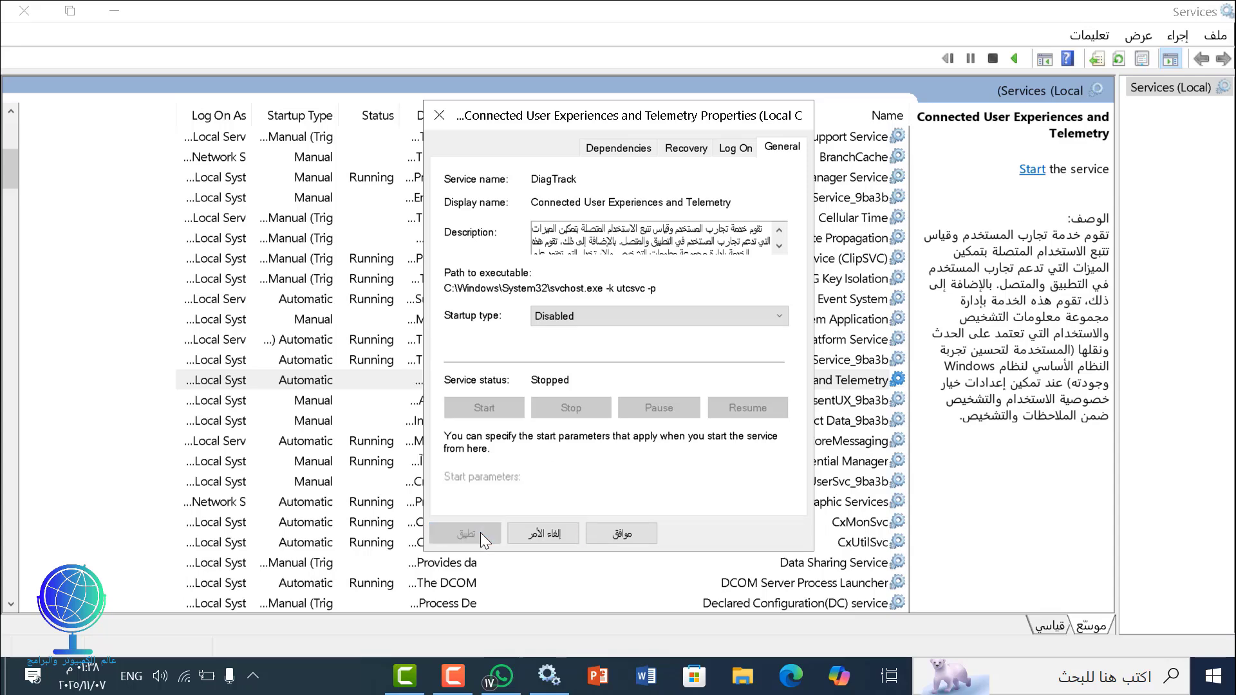
click(620, 533)
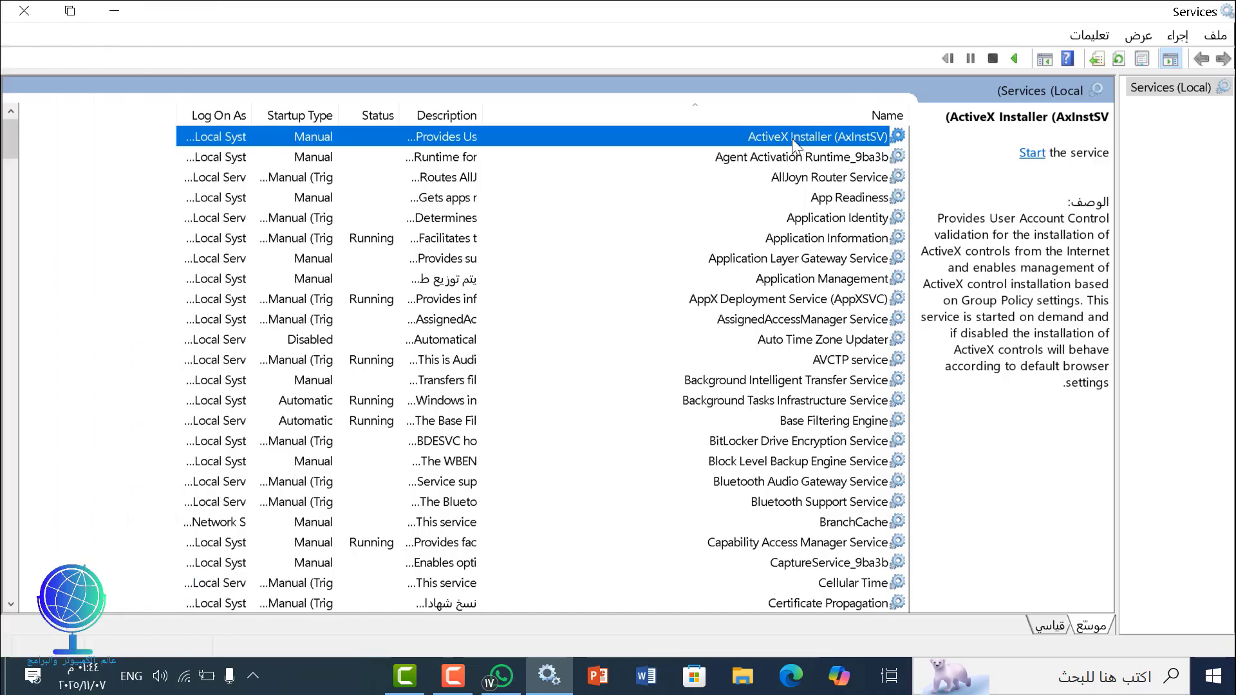
Step: Set the Windows Error Reporting Service's startup type to Disabled, apply the change and close its properties
key(w)
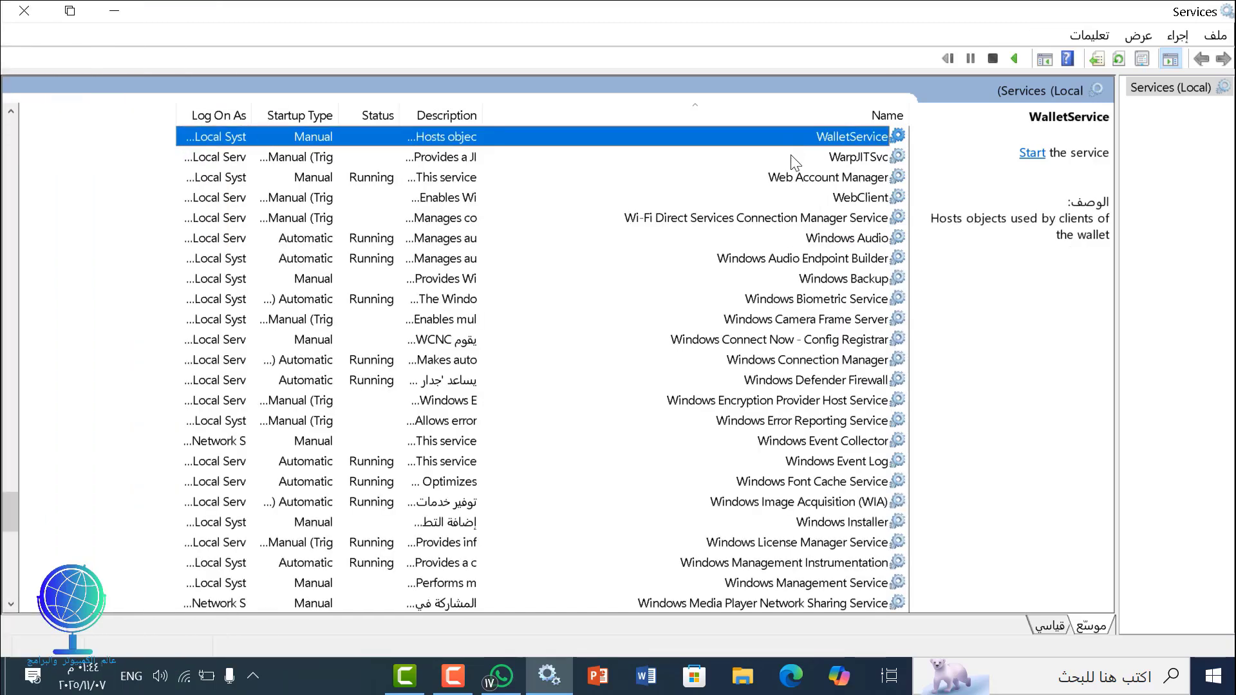
scroll(826, 226, down, 1)
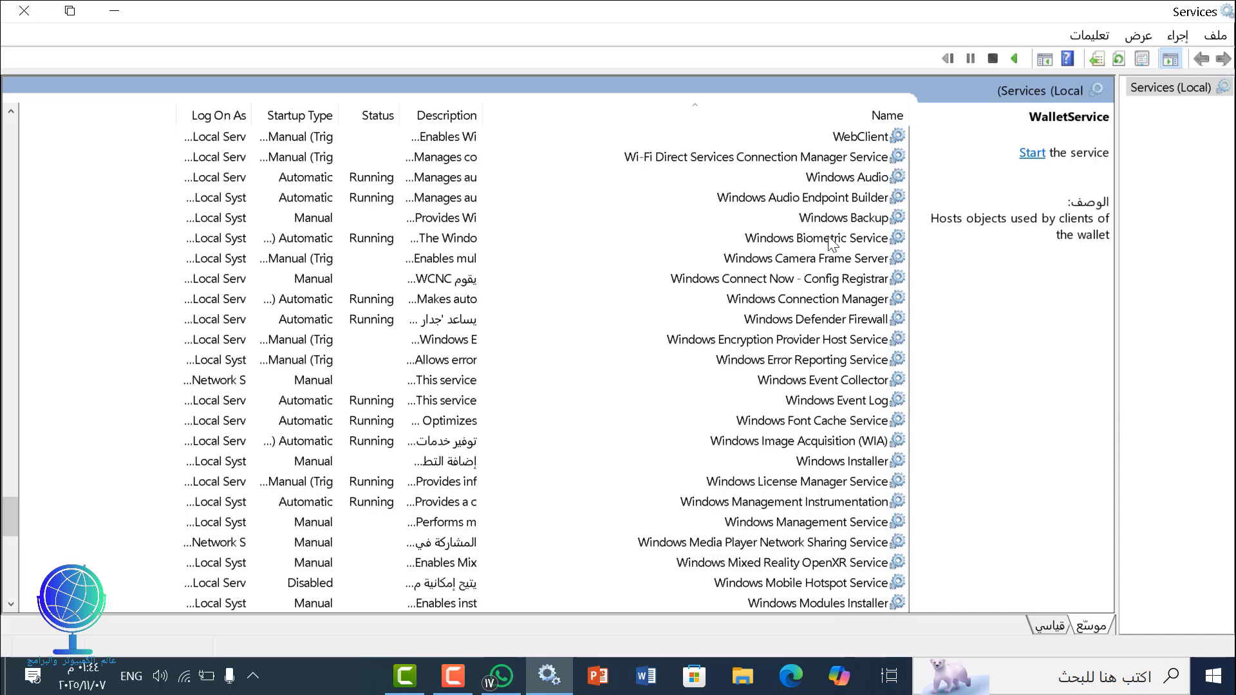
scroll(833, 270, down, 1)
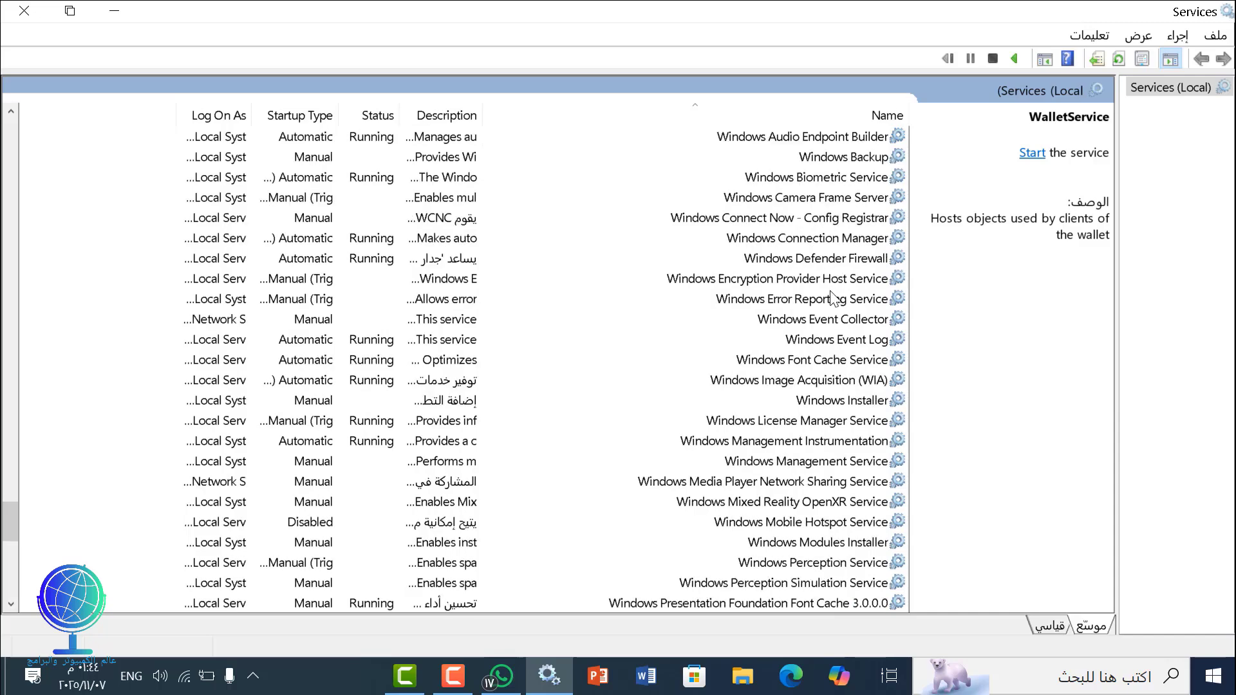
scroll(833, 283, down, 1)
click(832, 241)
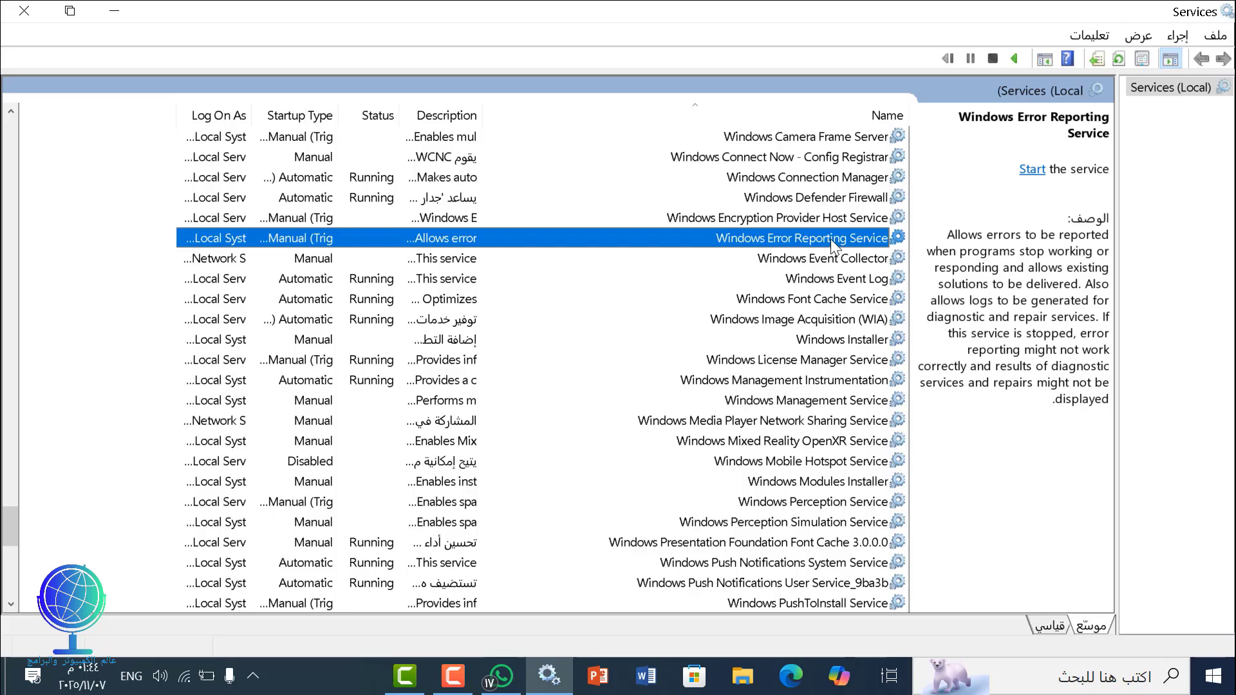
double_click(830, 238)
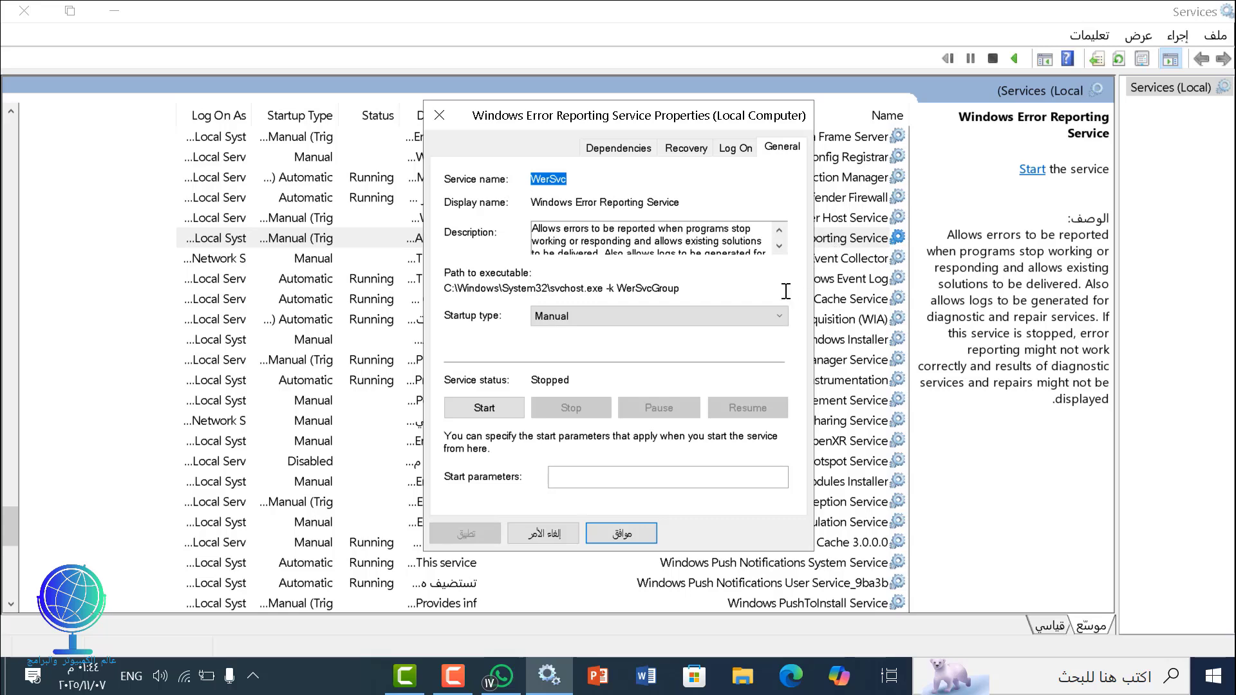
click(780, 315)
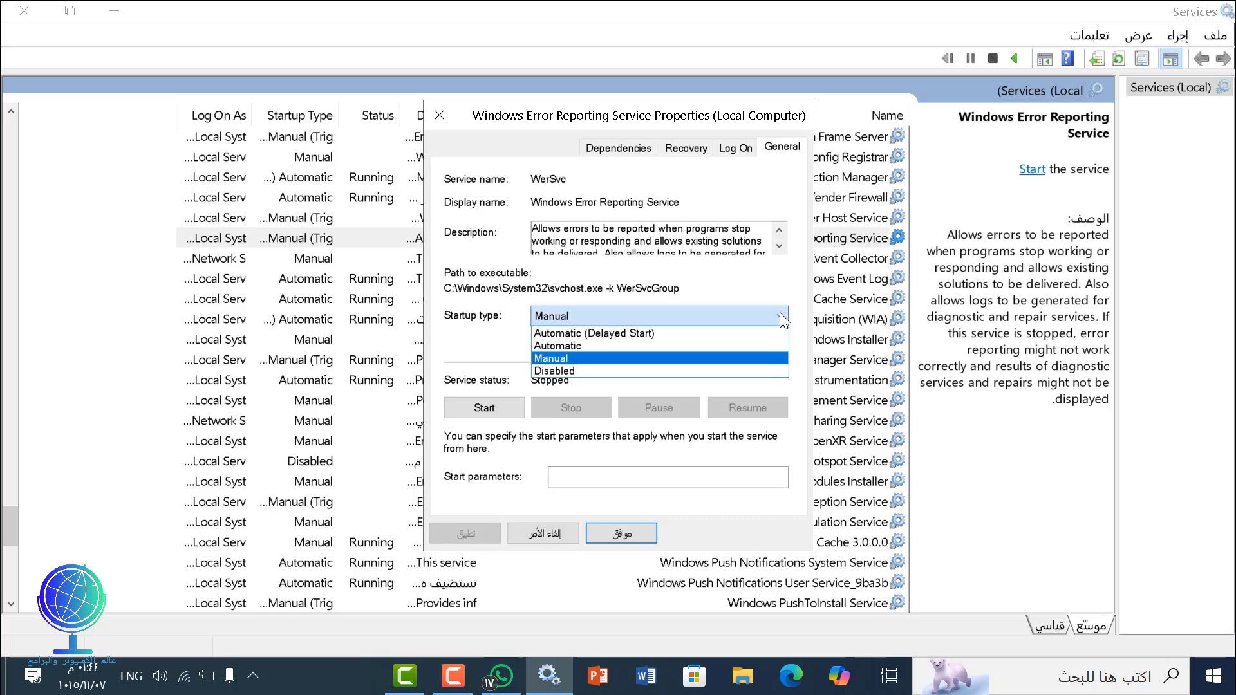
click(671, 384)
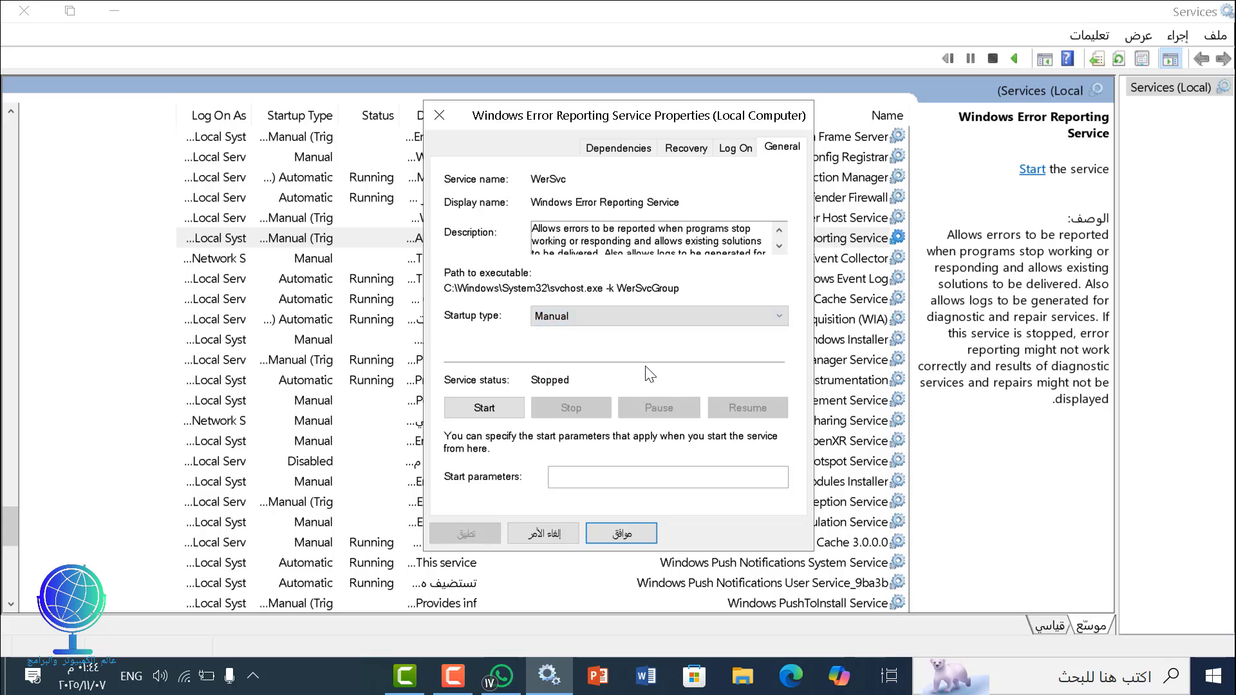
click(707, 316)
click(662, 371)
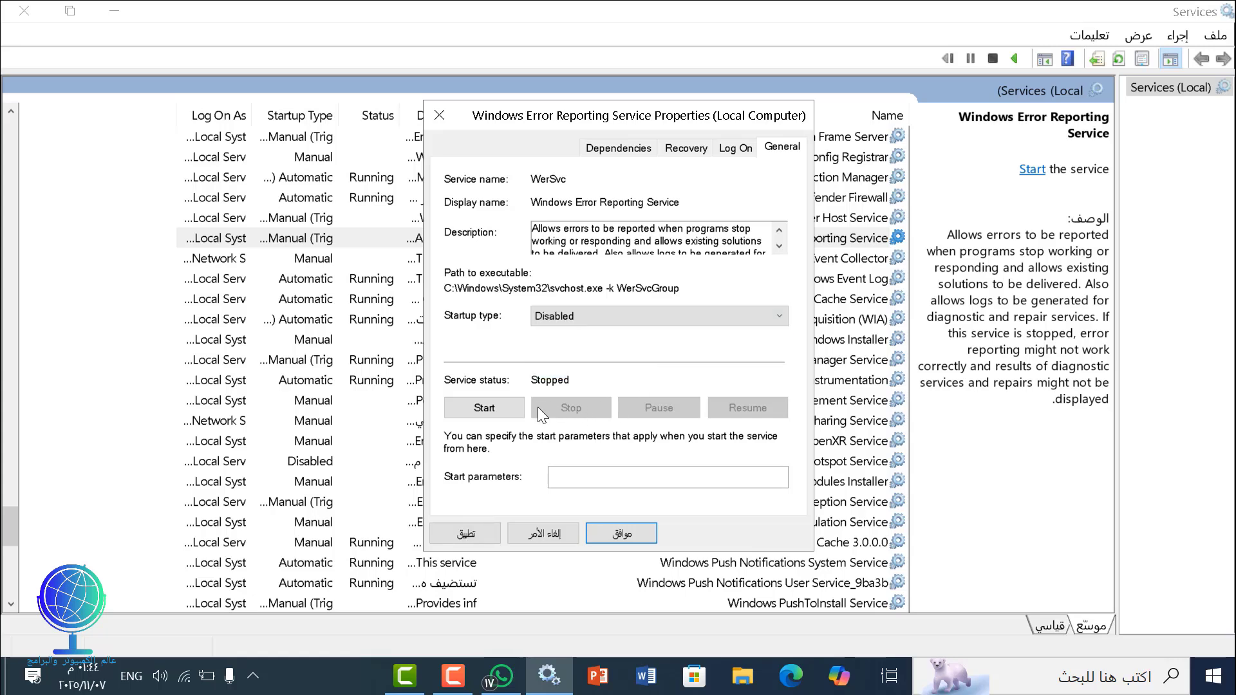
click(474, 535)
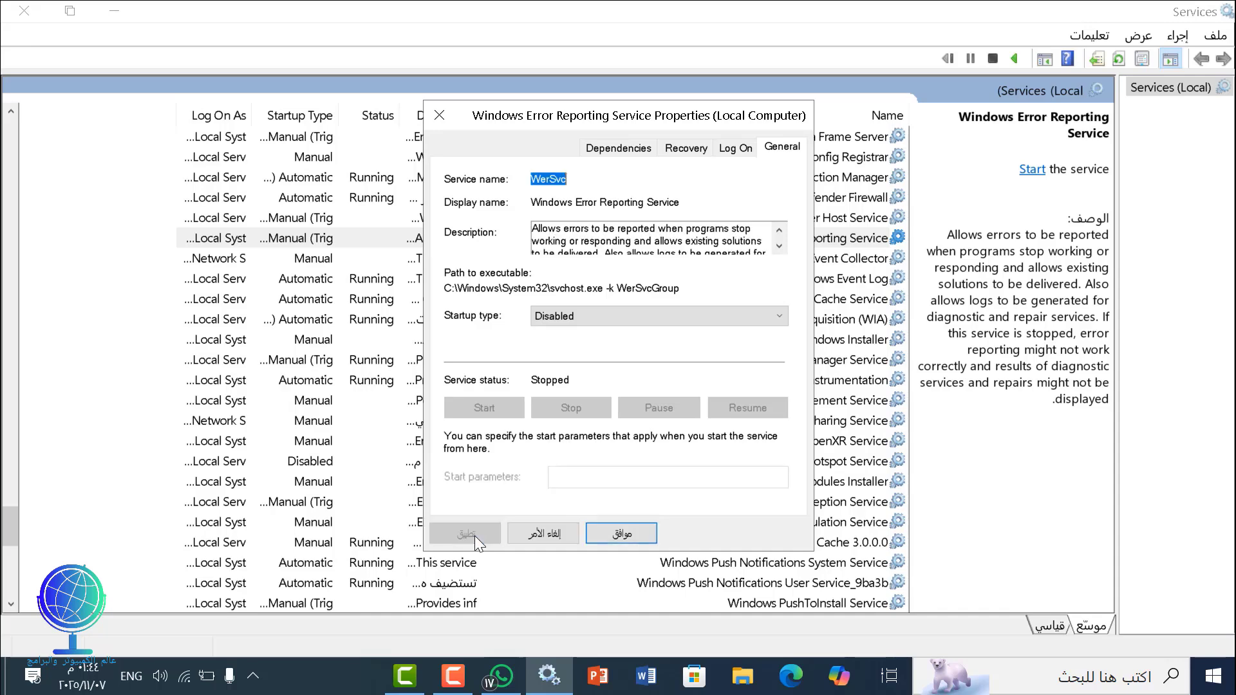
click(596, 531)
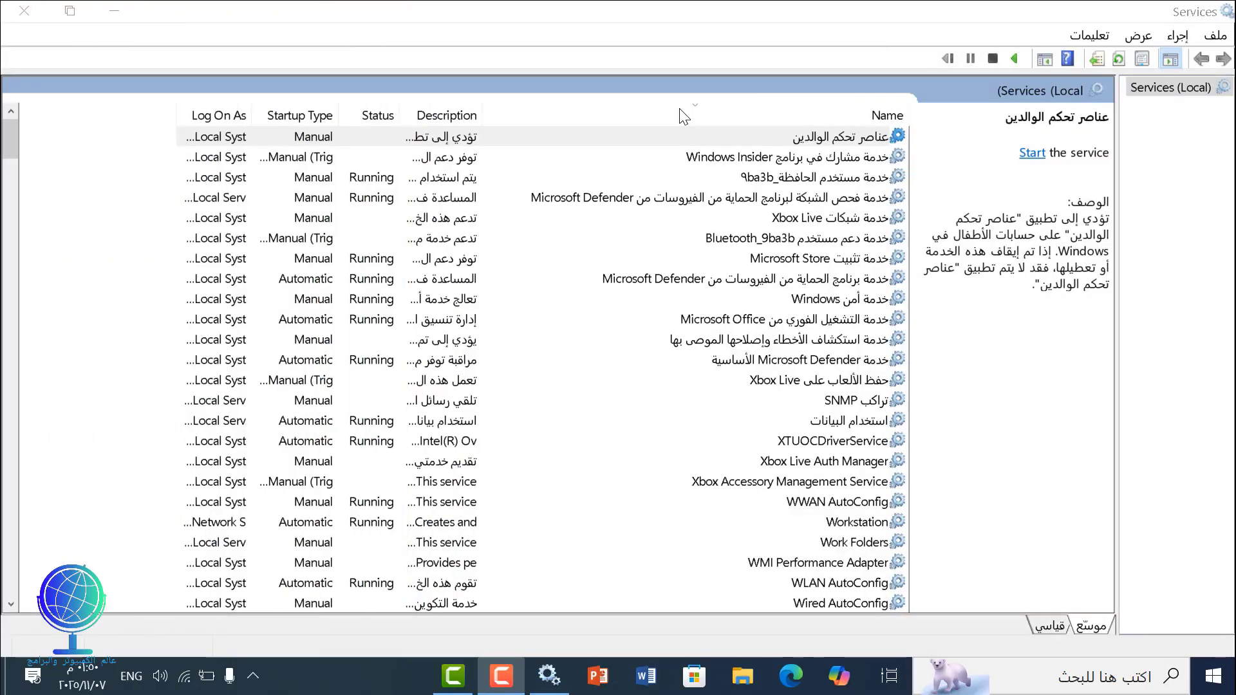
Step: Set the Program Compatibility Assistant Service's startup type to Disabled, stop the service and apply the change
click(857, 141)
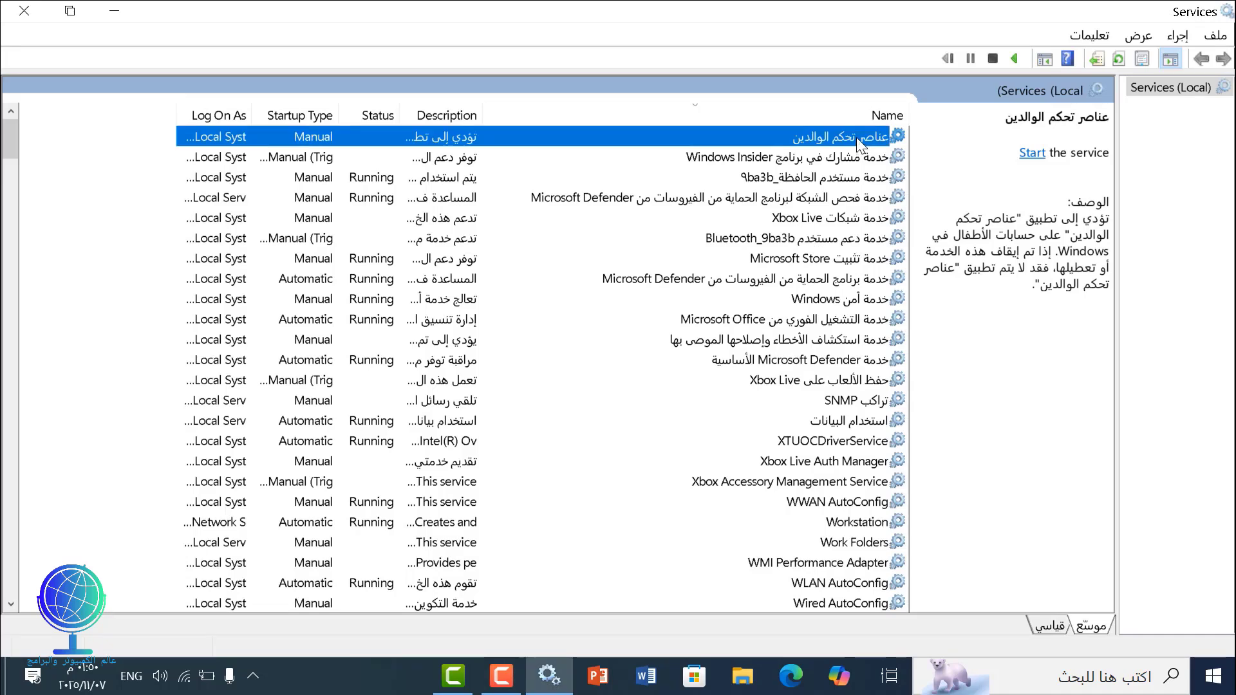
key(p)
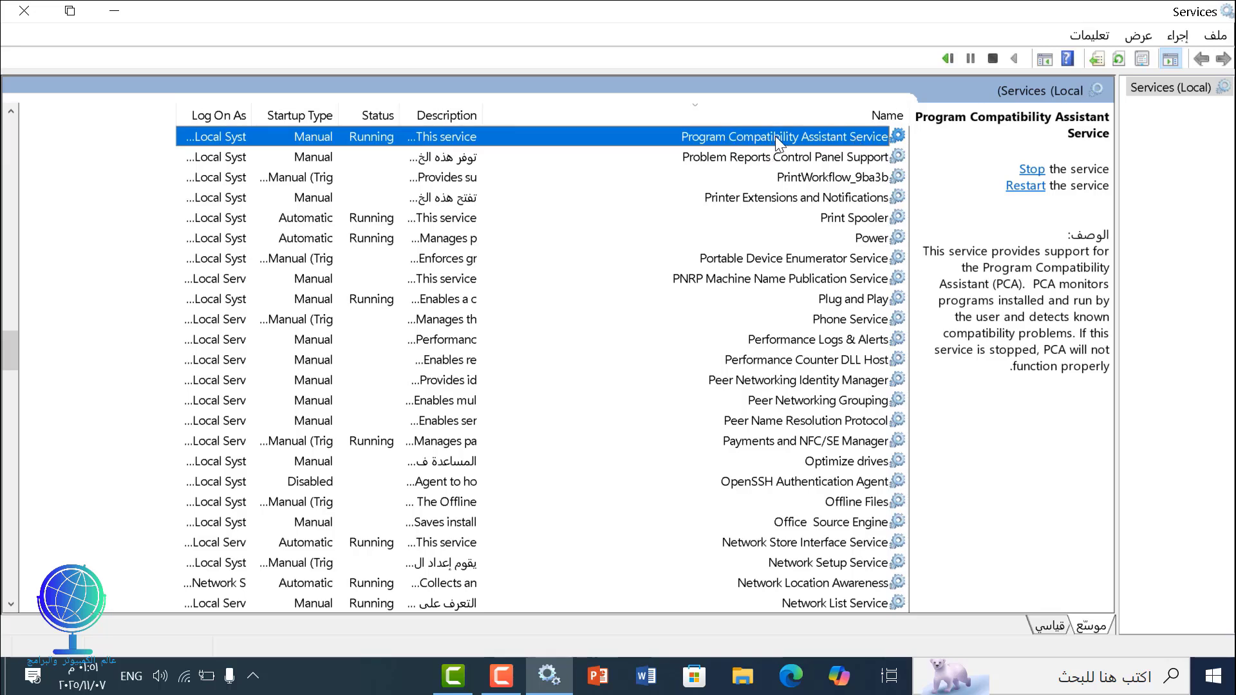
double_click(800, 136)
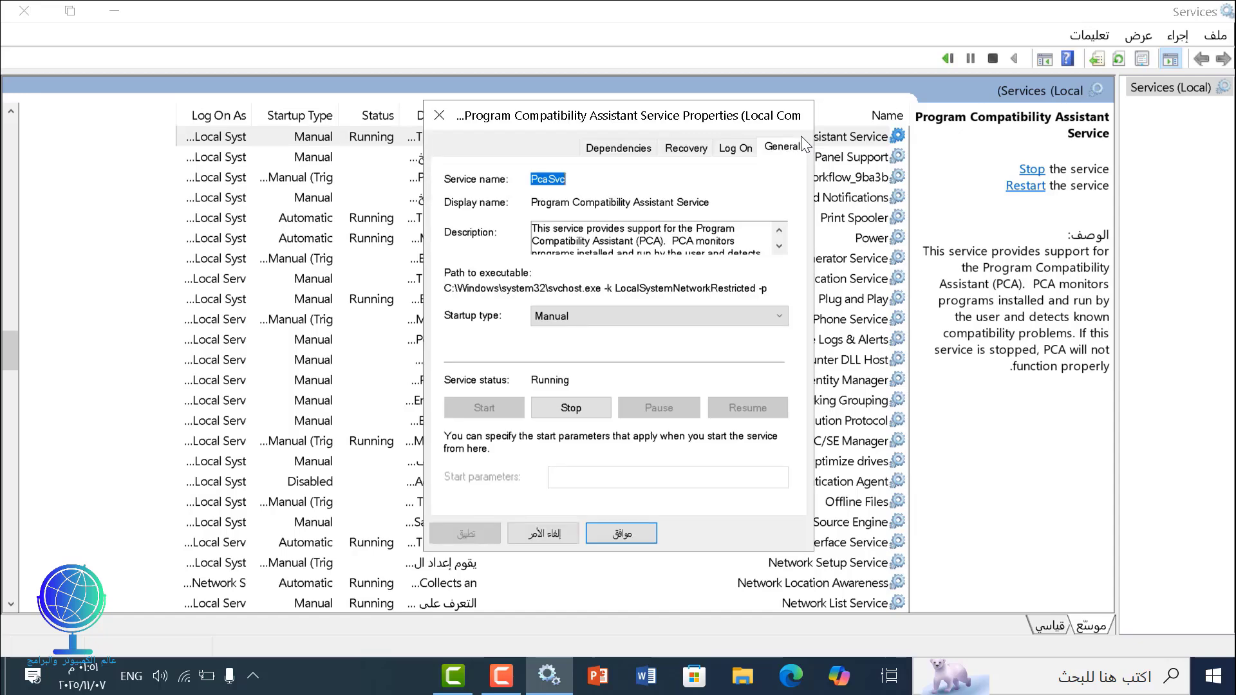
click(778, 314)
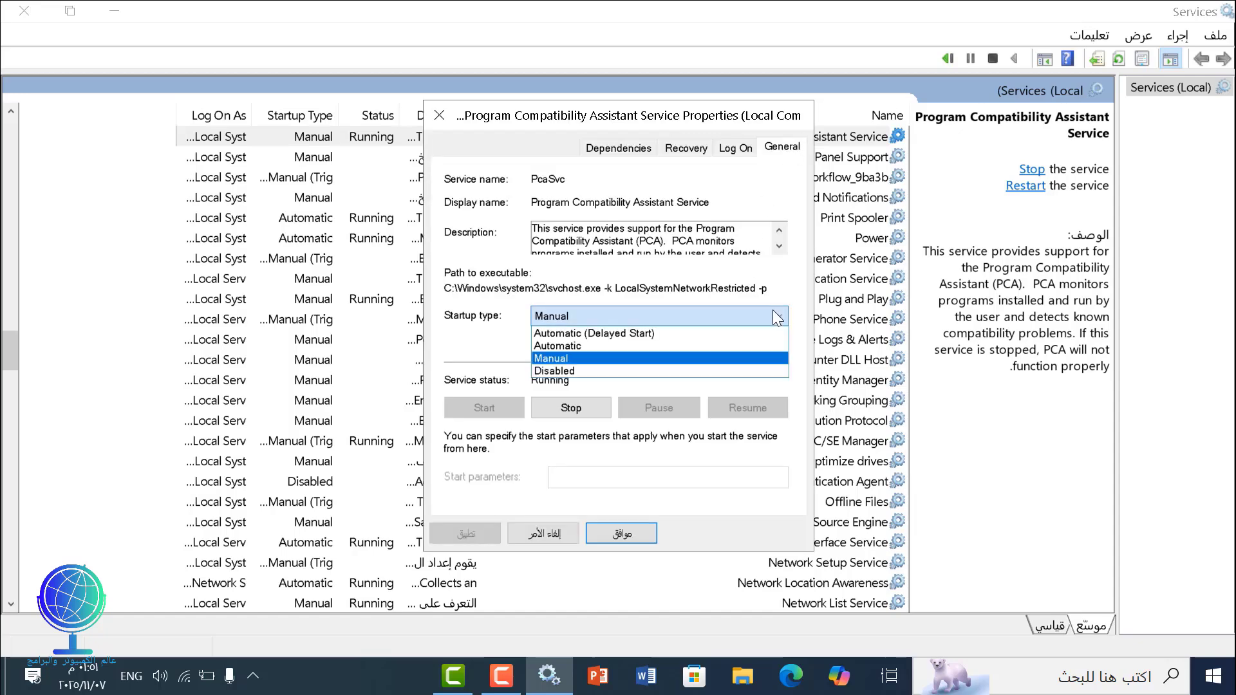
click(686, 366)
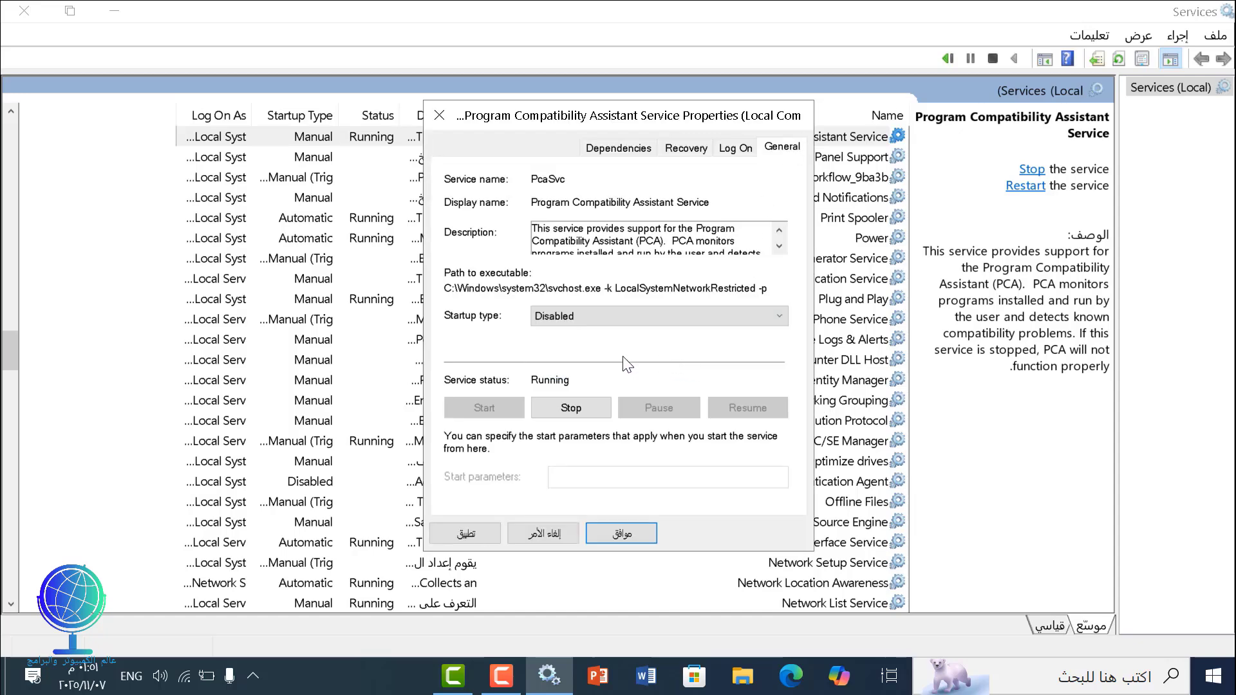
click(570, 412)
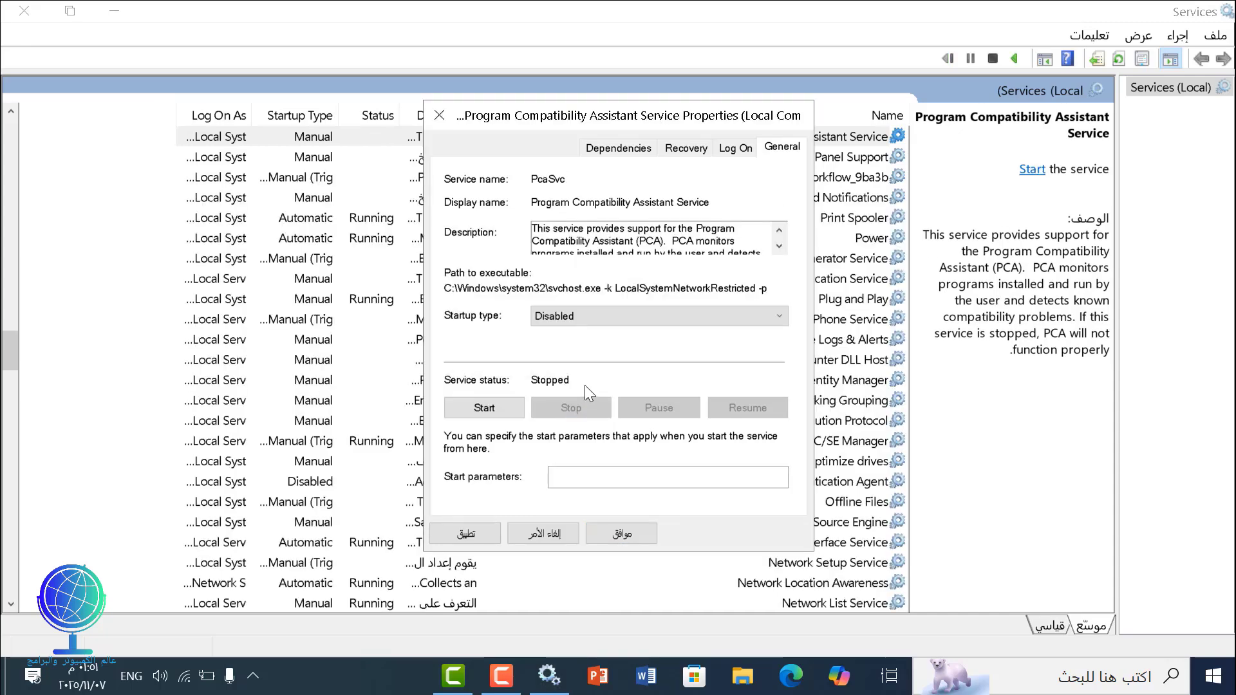
click(478, 533)
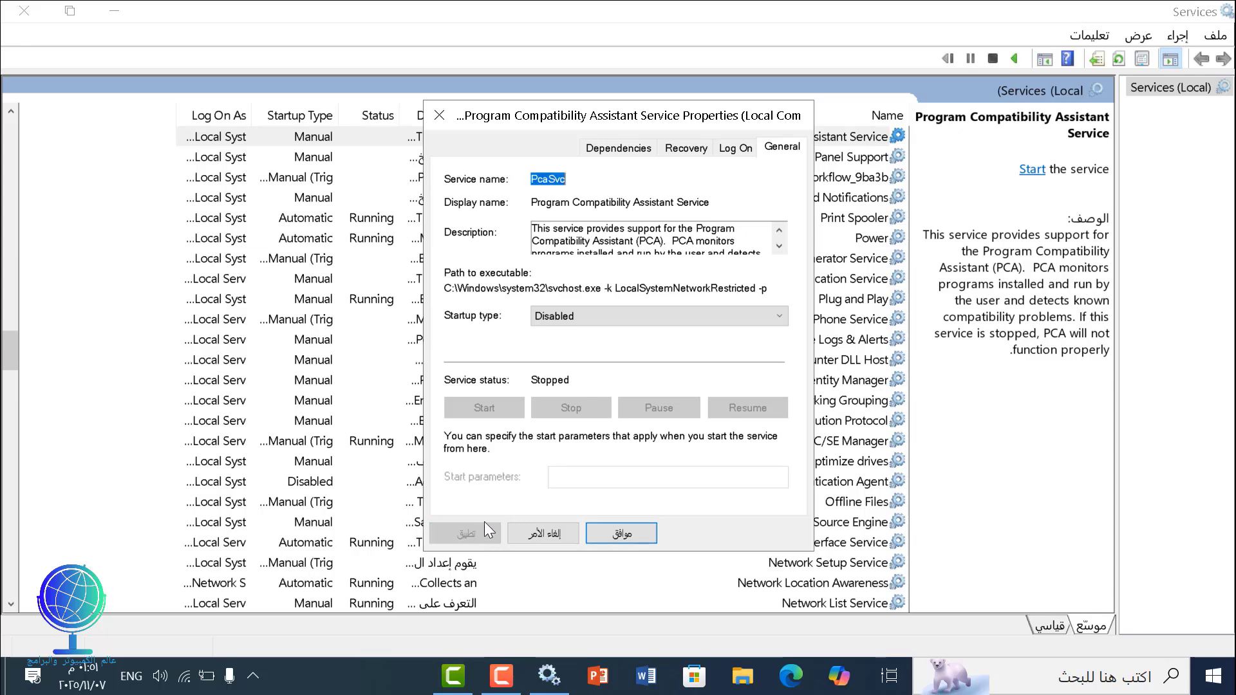
click(632, 538)
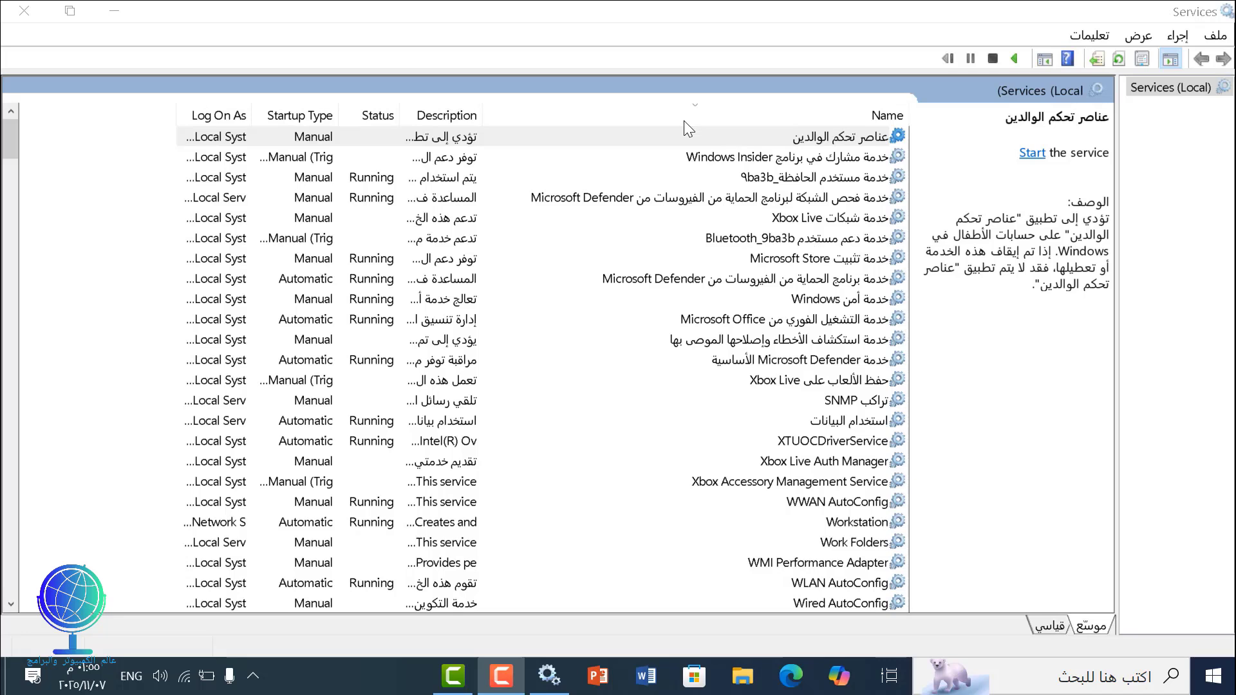
Step: Disable the Distributed Link Tracking Client service's startup, stop the running service and apply the change
click(855, 144)
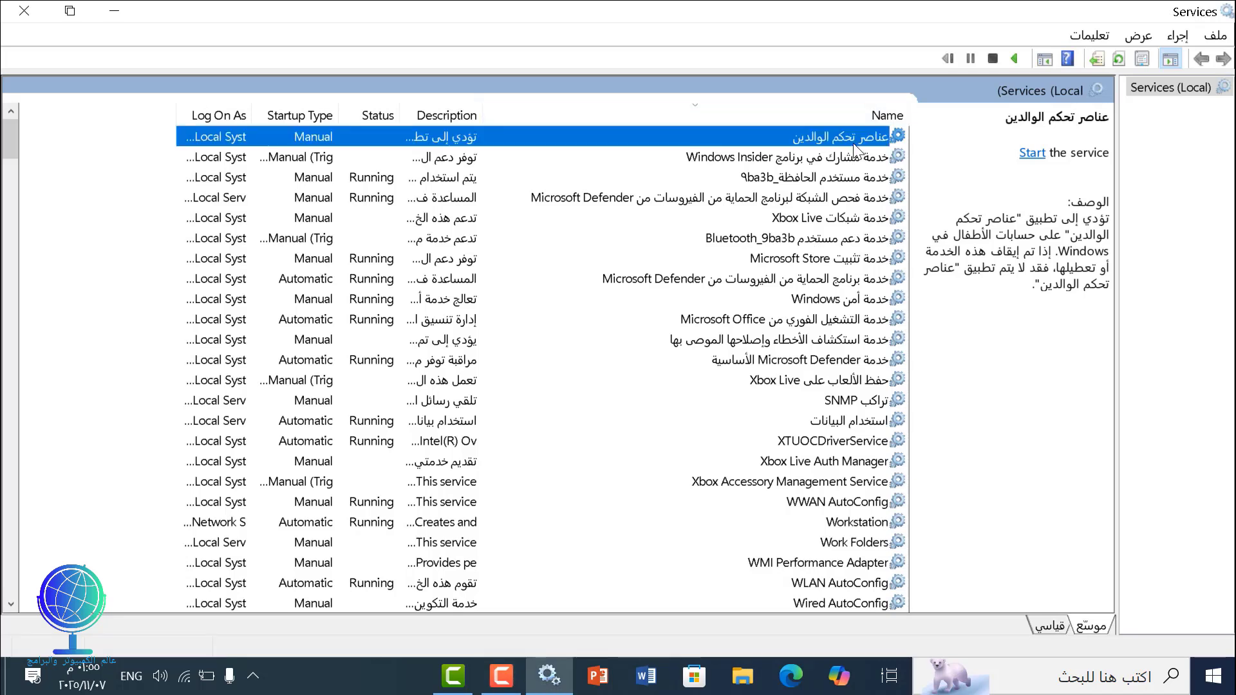
key(d)
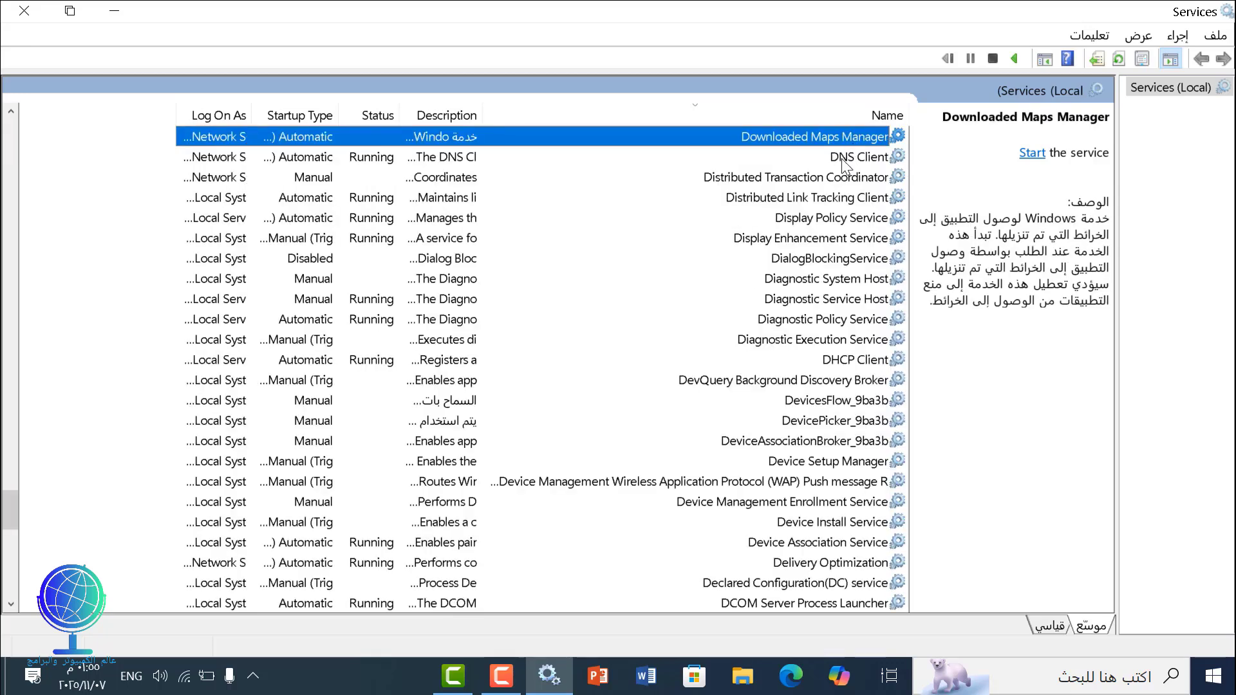
click(838, 201)
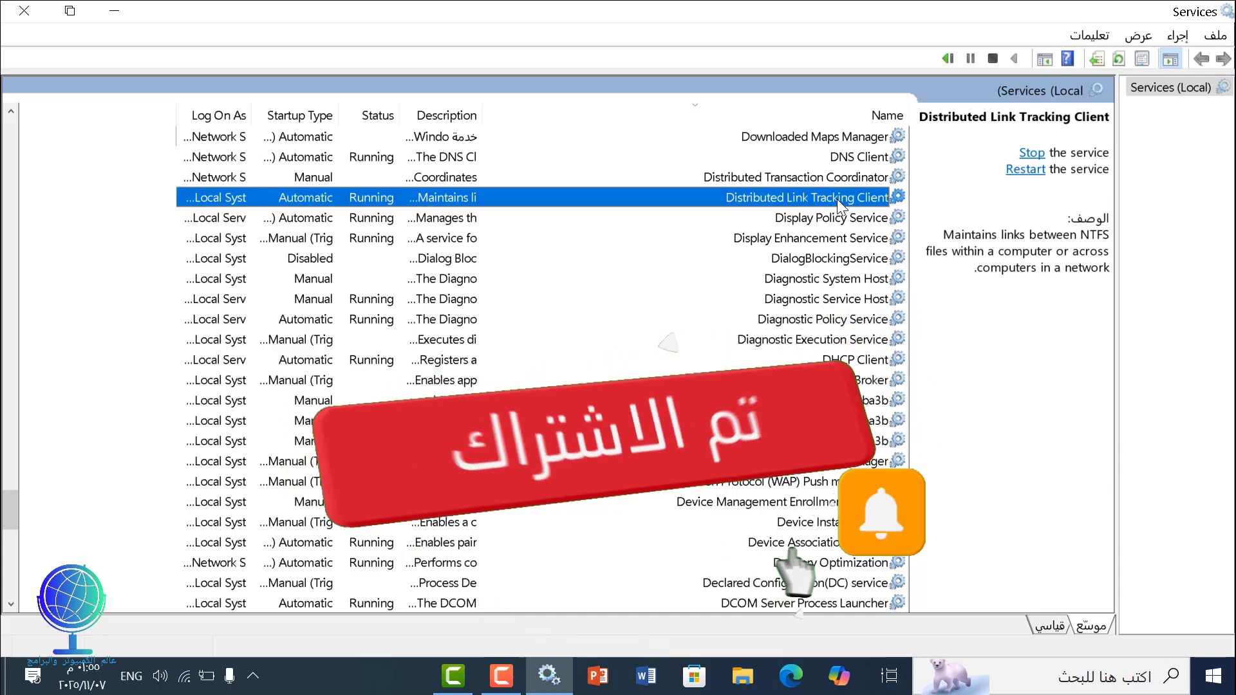
double_click(838, 200)
click(751, 315)
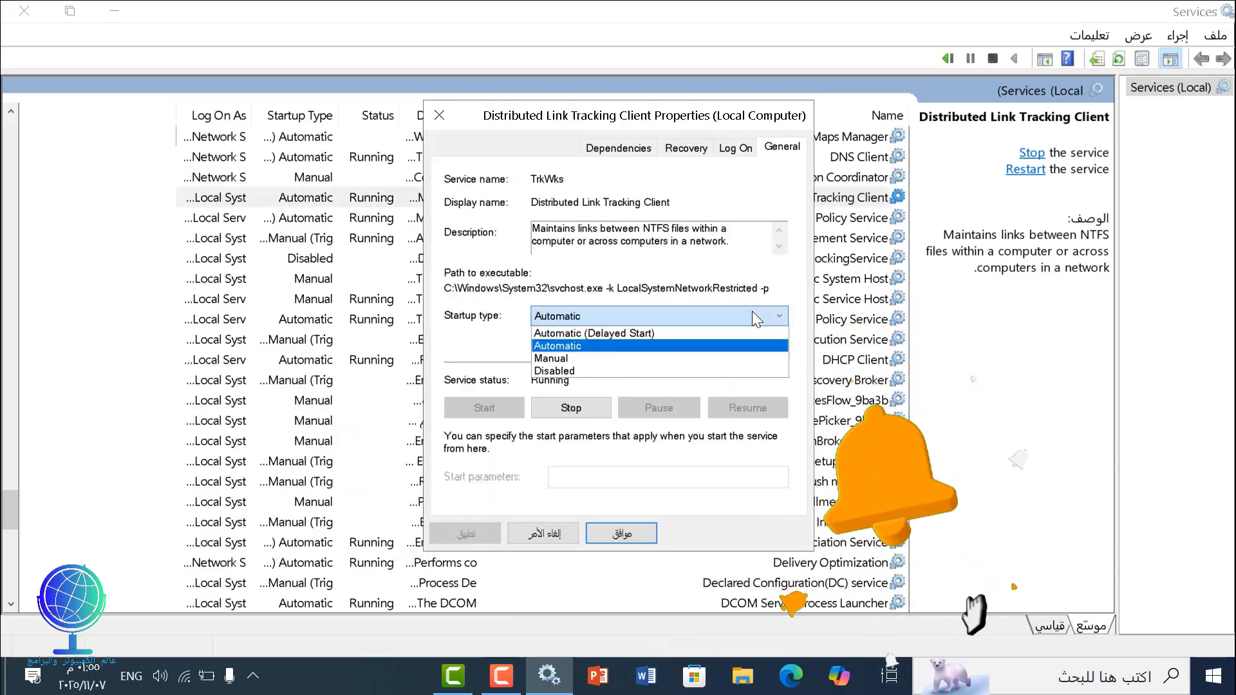
click(662, 366)
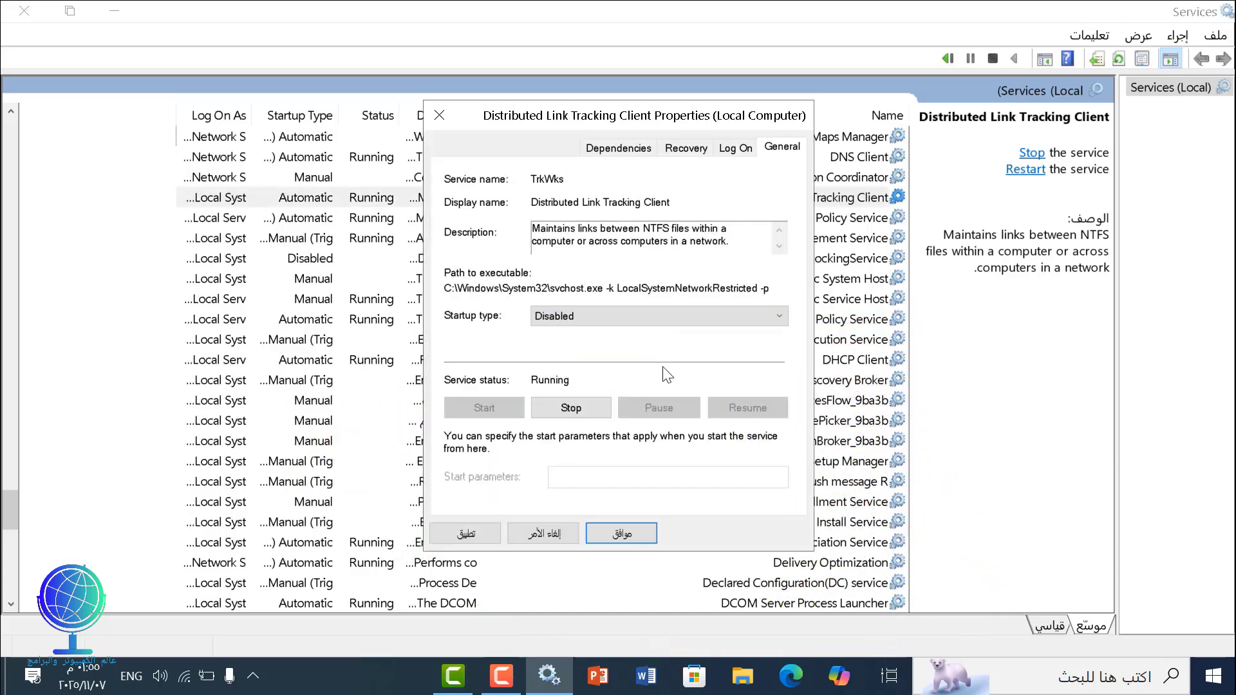
click(581, 408)
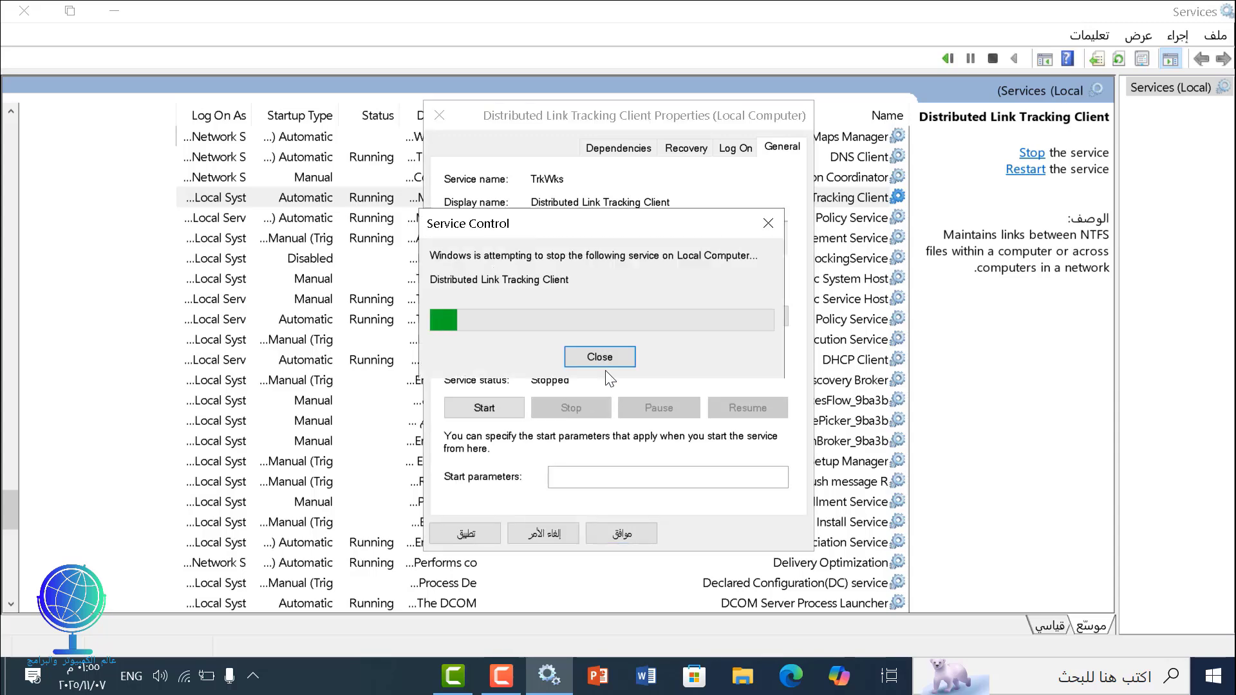
click(484, 537)
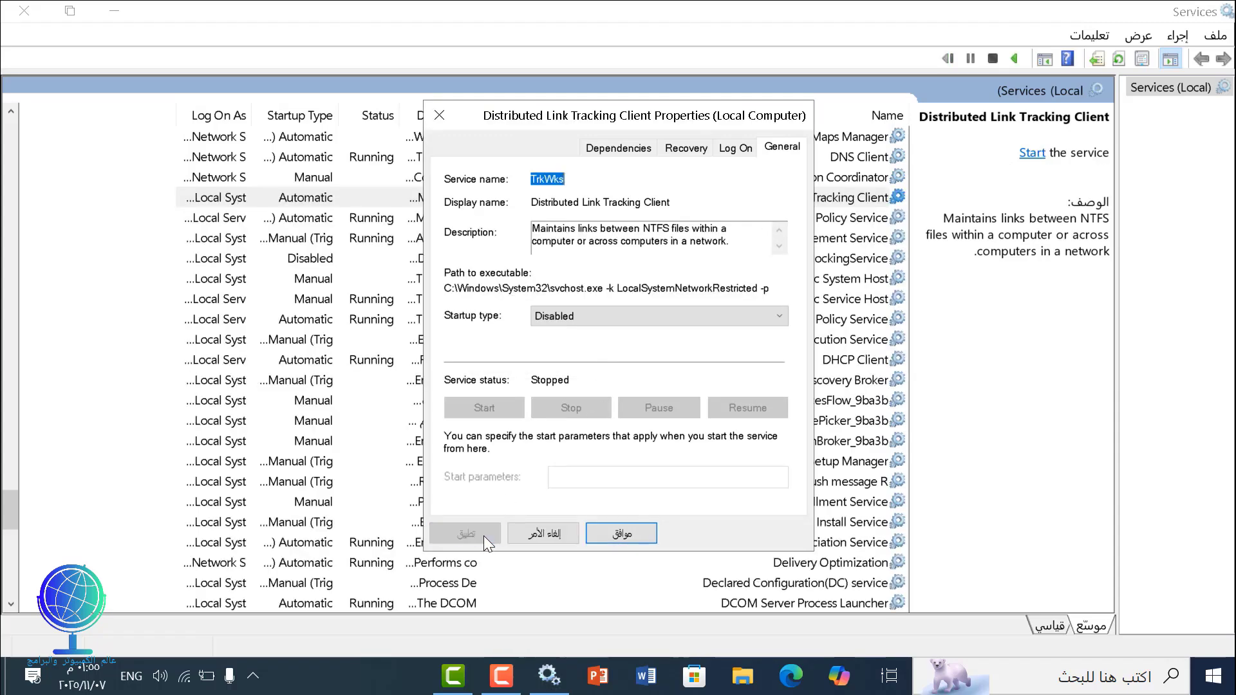
click(639, 539)
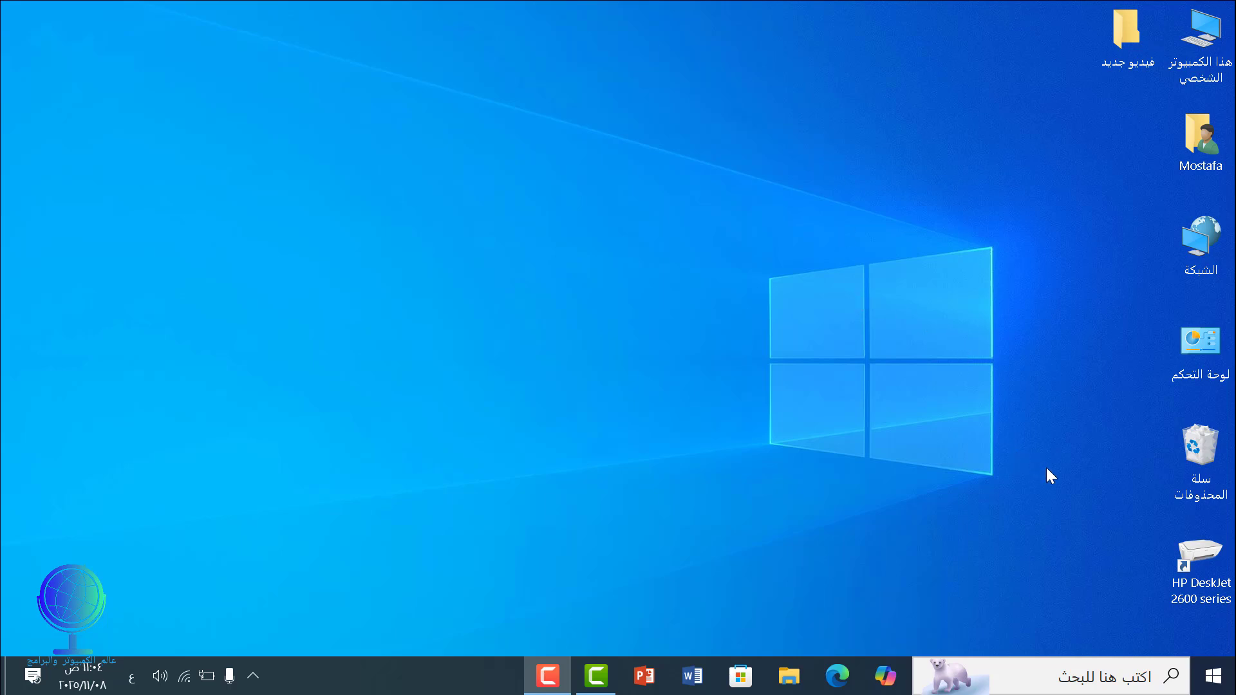
Step: Bring up the computer's power (الطاقة) options
click(1217, 677)
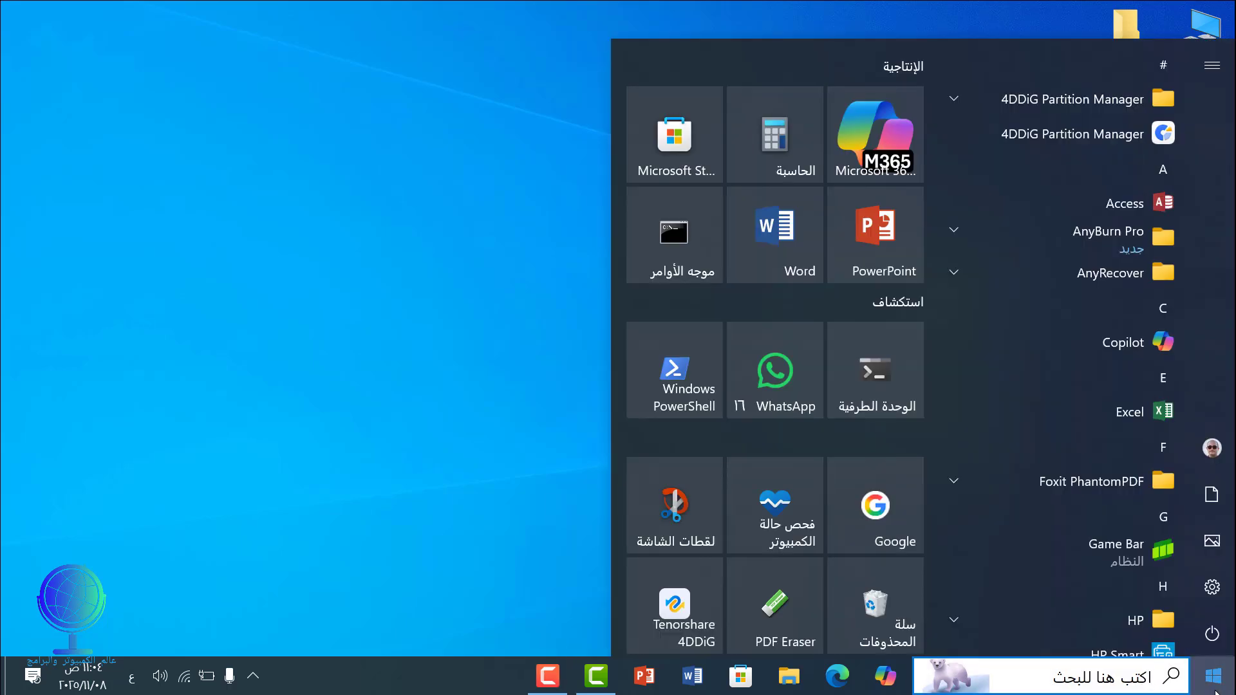
mouse_move(1216, 651)
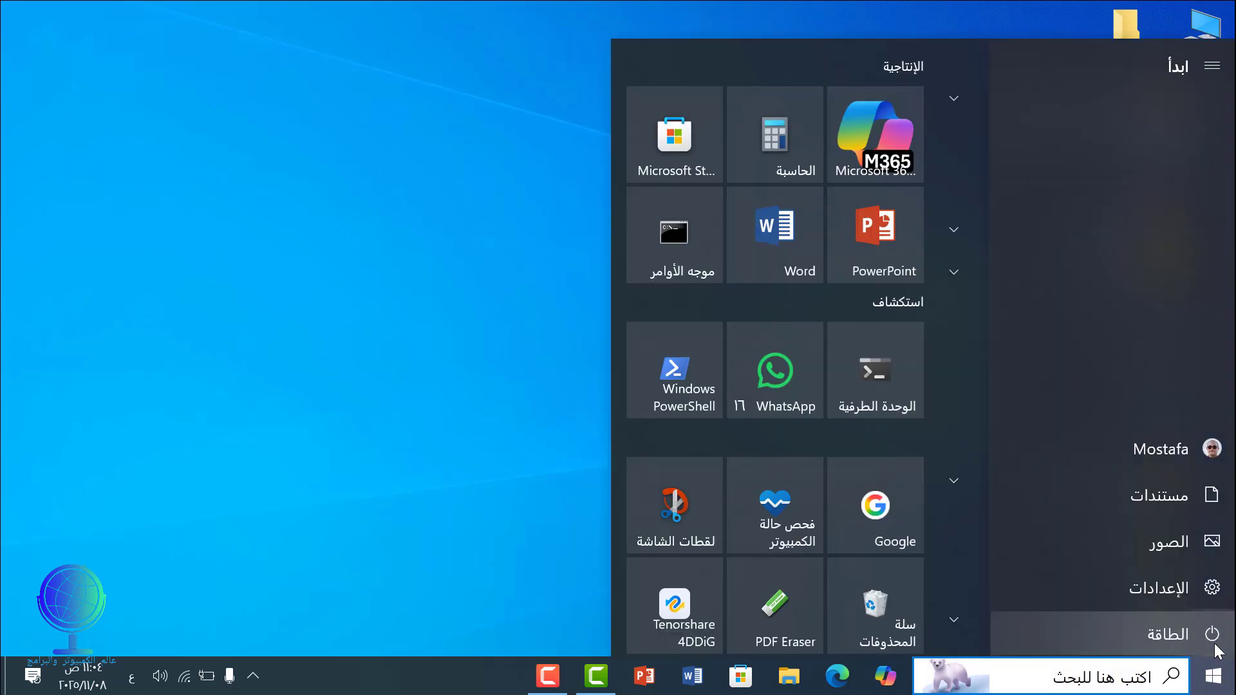
click(1214, 646)
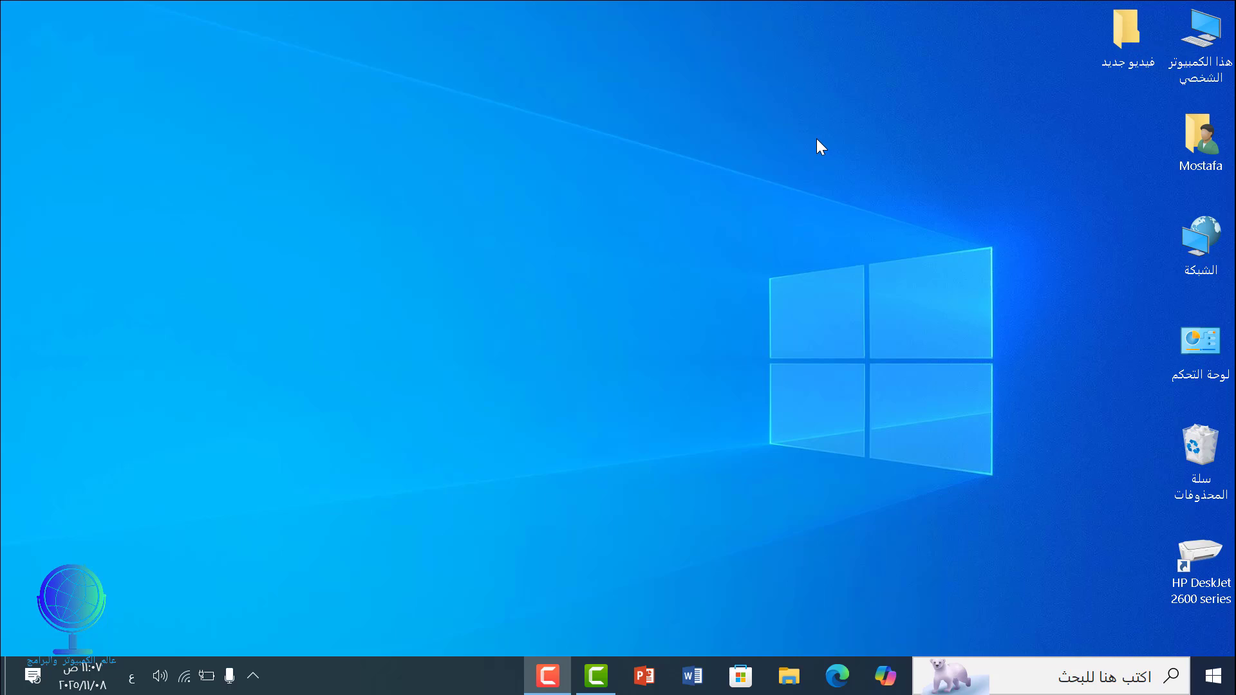
Step: Open Task Manager and examine the performance (الأداء) graphs for memory (الذاكرة) and the CPU (وحدة المعالجة المركزية)
right_click(465, 688)
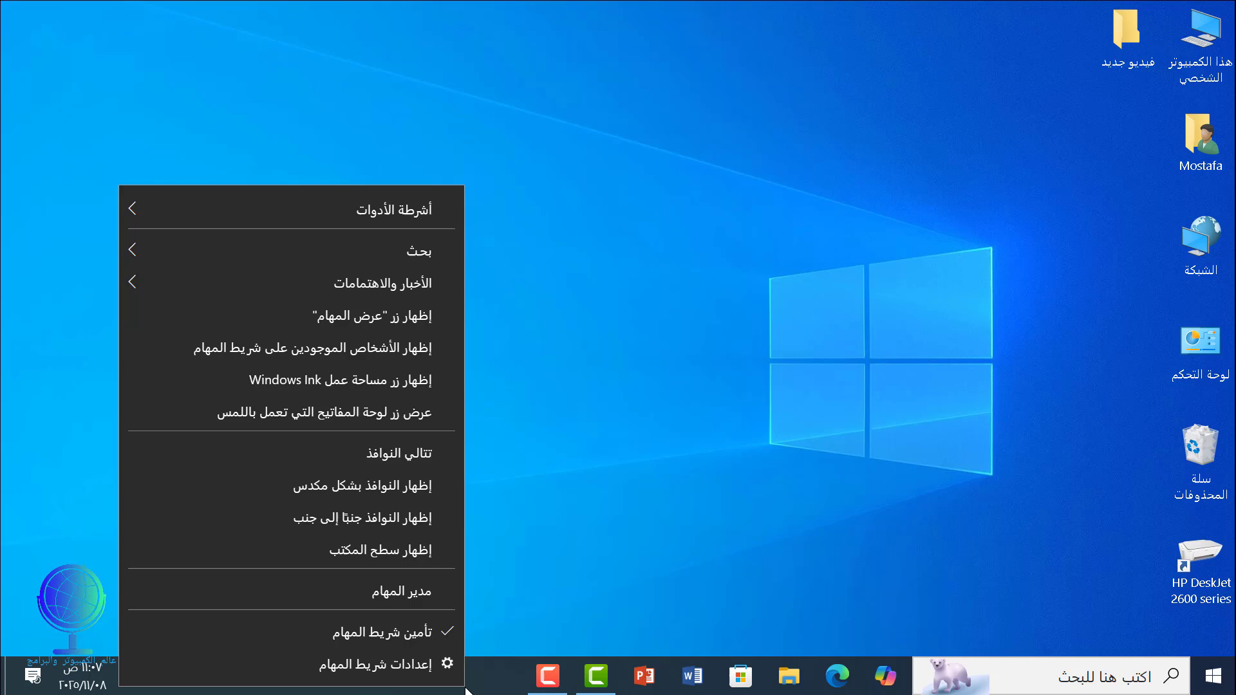
click(441, 598)
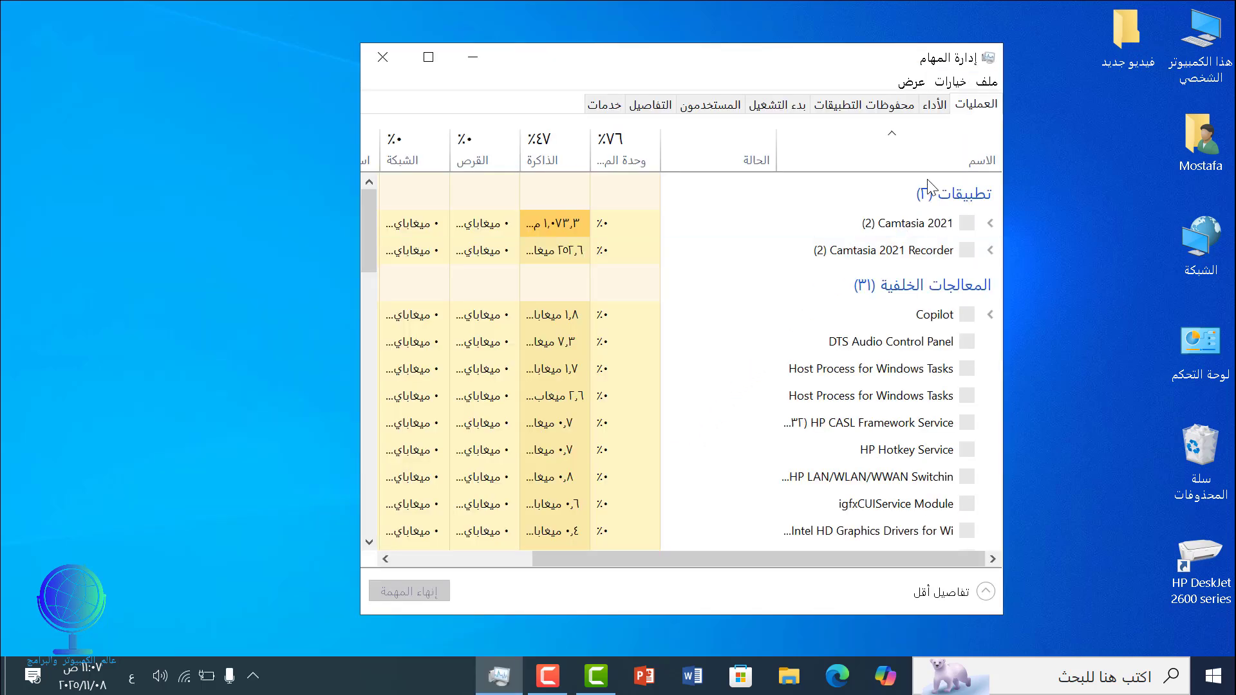
click(936, 105)
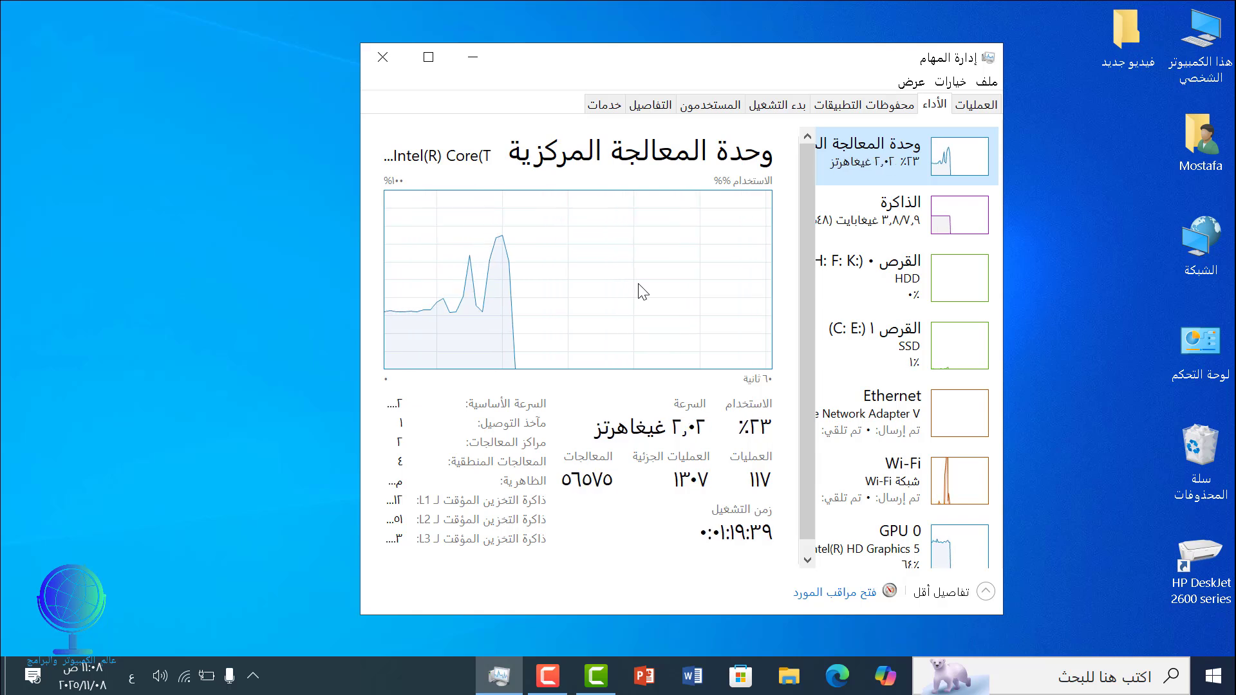
click(958, 233)
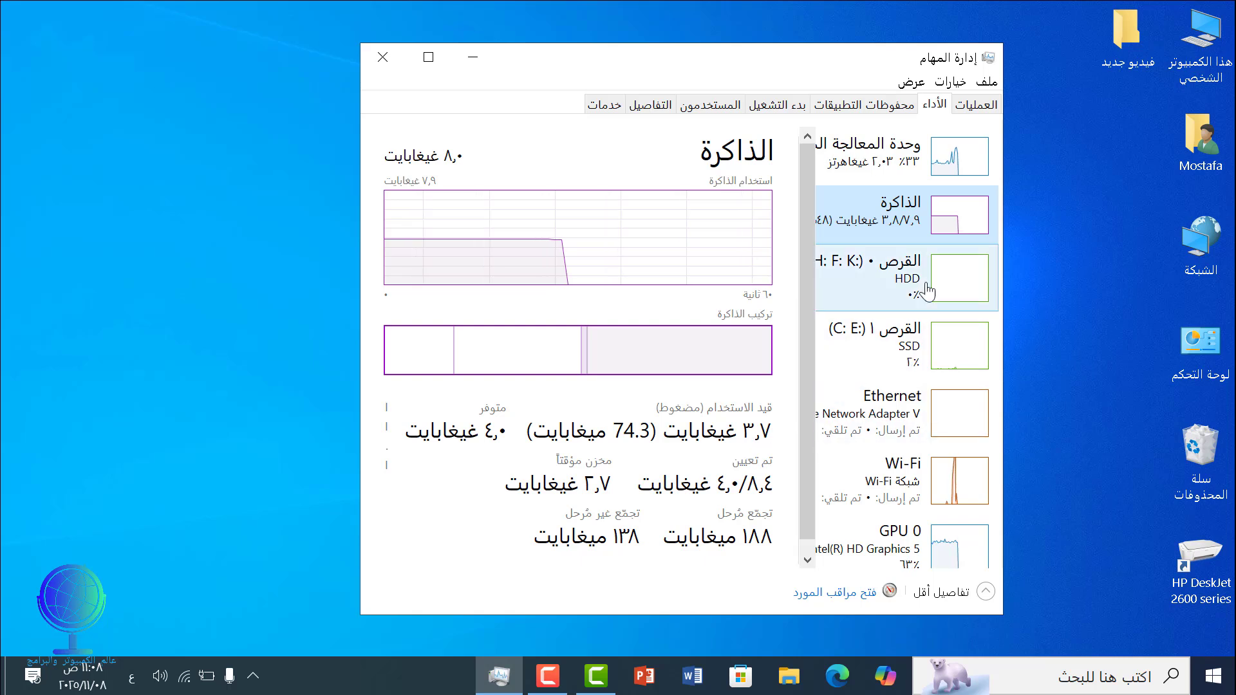
click(959, 168)
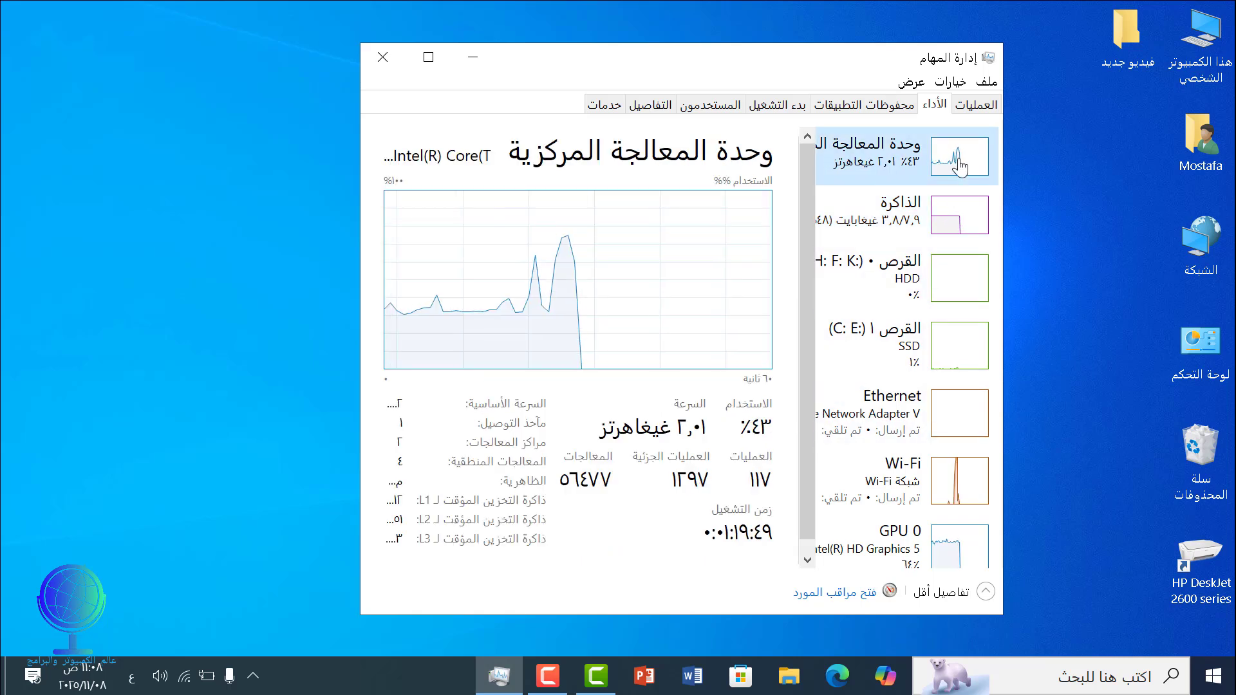